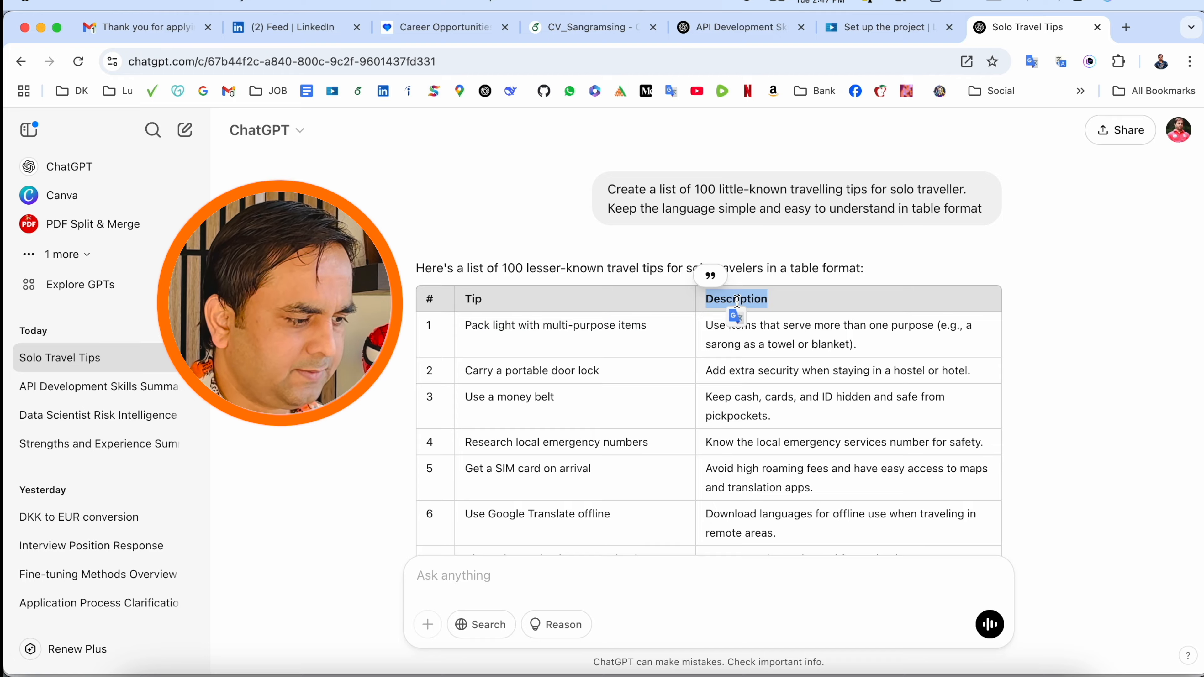
Step: Switch to Canva and reduce the Description text's font size to 60,8
key(super+Tab)
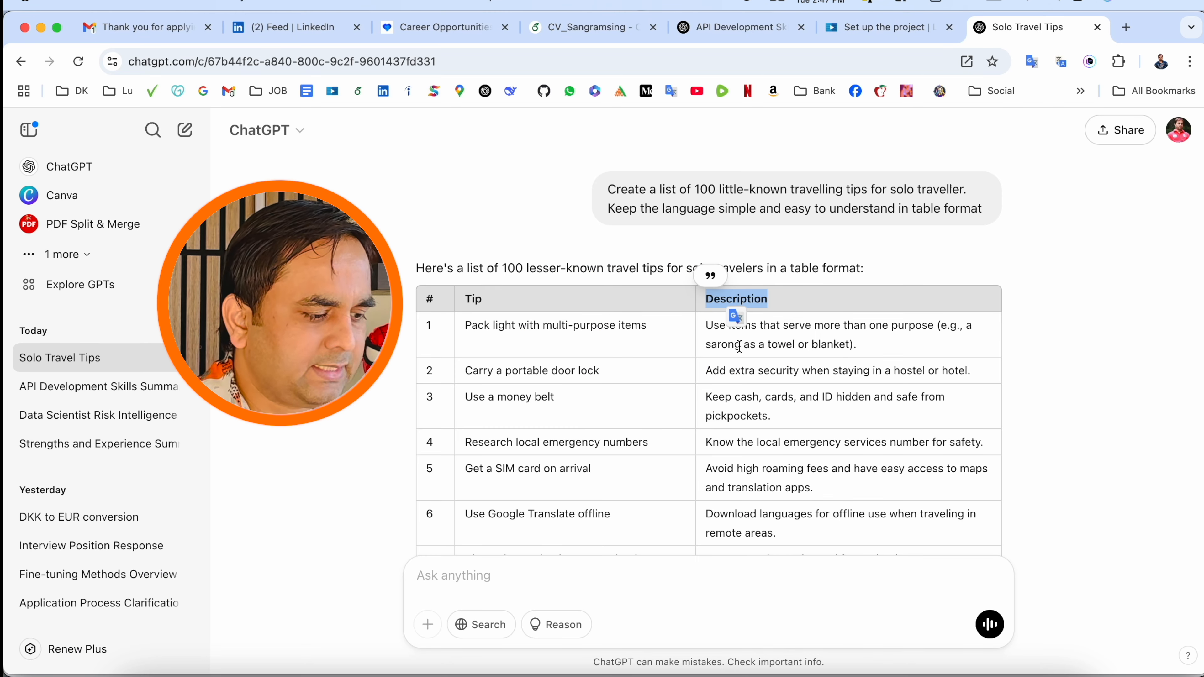
click(874, 354)
key(super+Tab)
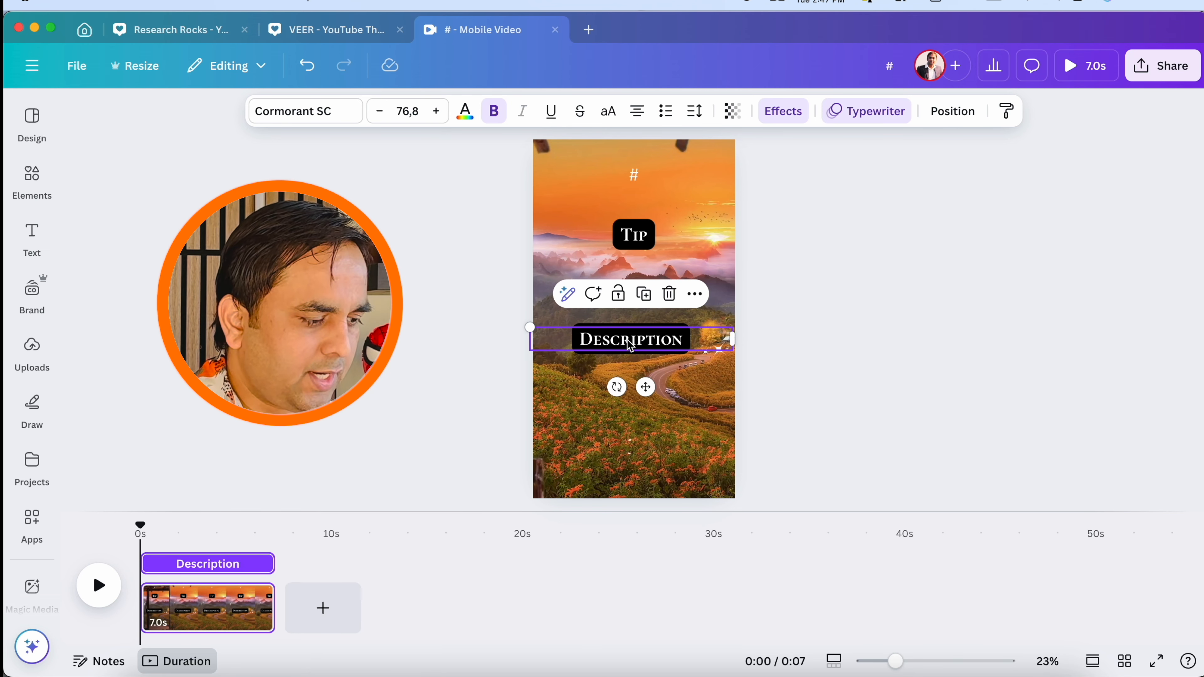
click(379, 114)
click(378, 114)
click(379, 114)
click(379, 114)
click(379, 117)
click(379, 117)
click(379, 117)
click(379, 117)
click(379, 117)
click(379, 117)
click(379, 118)
click(379, 118)
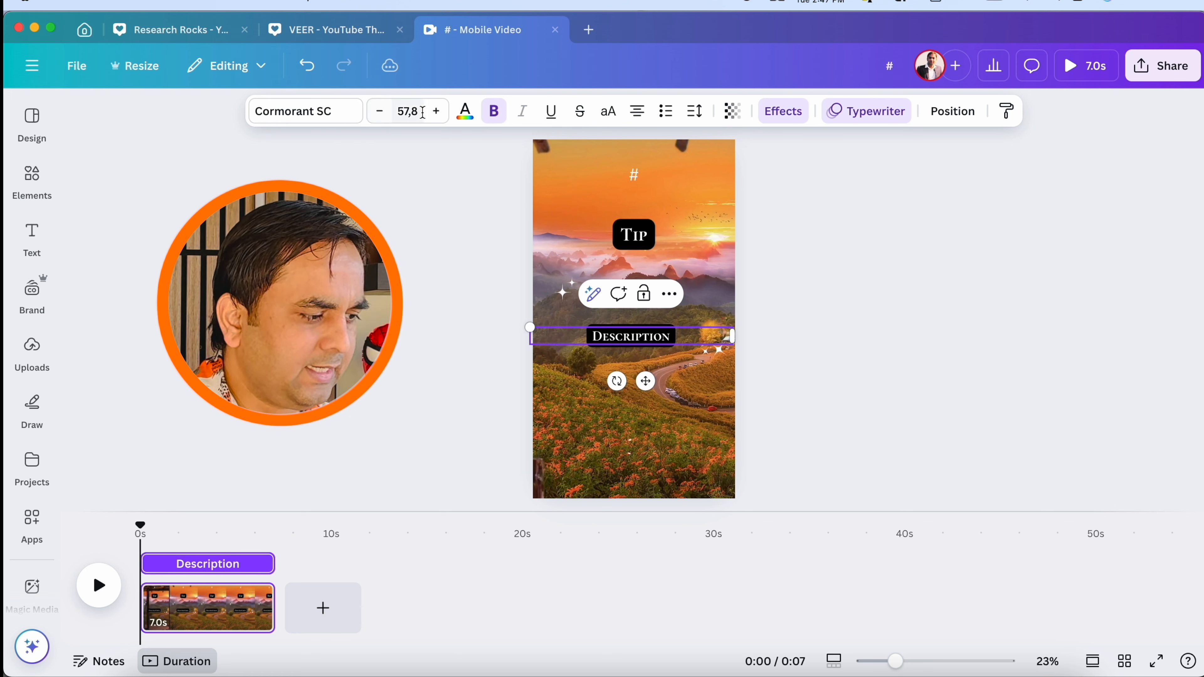
click(436, 112)
click(437, 112)
click(437, 112)
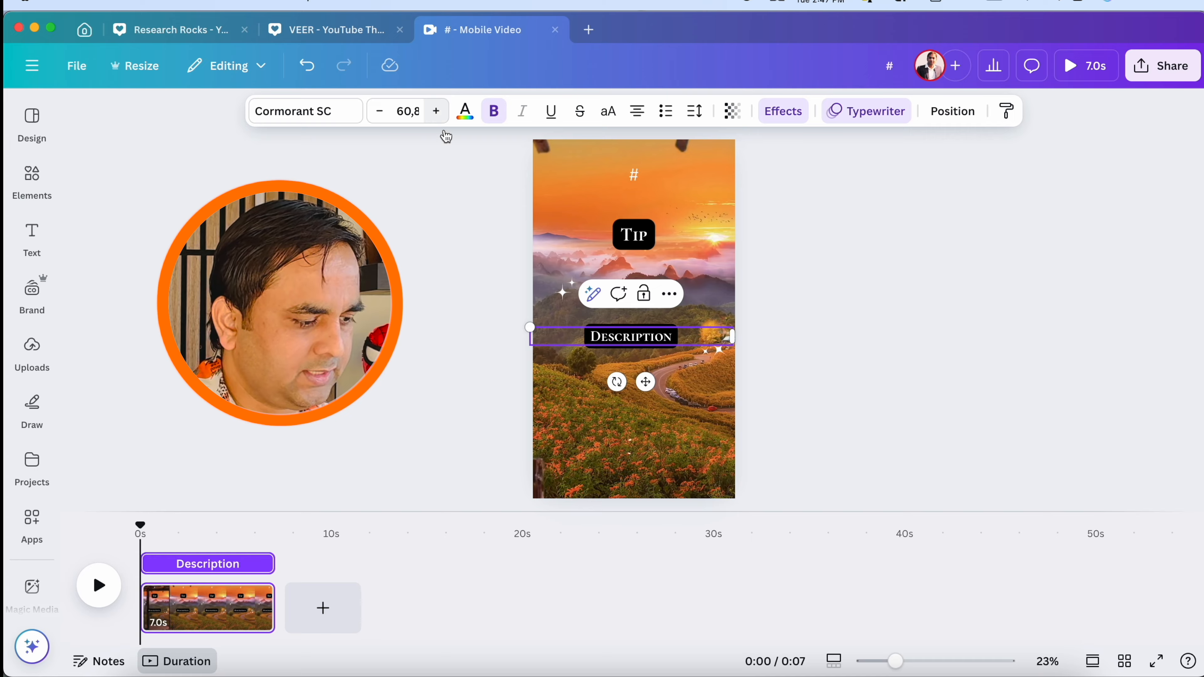
Step: Try replacing the Description placeholder with the first tip's description copied from the ChatGPT table, and undo the replacement
key(super+Tab)
triple_click(794, 339)
key(super+c)
key(super+Tab)
double_click(624, 342)
key(super+v)
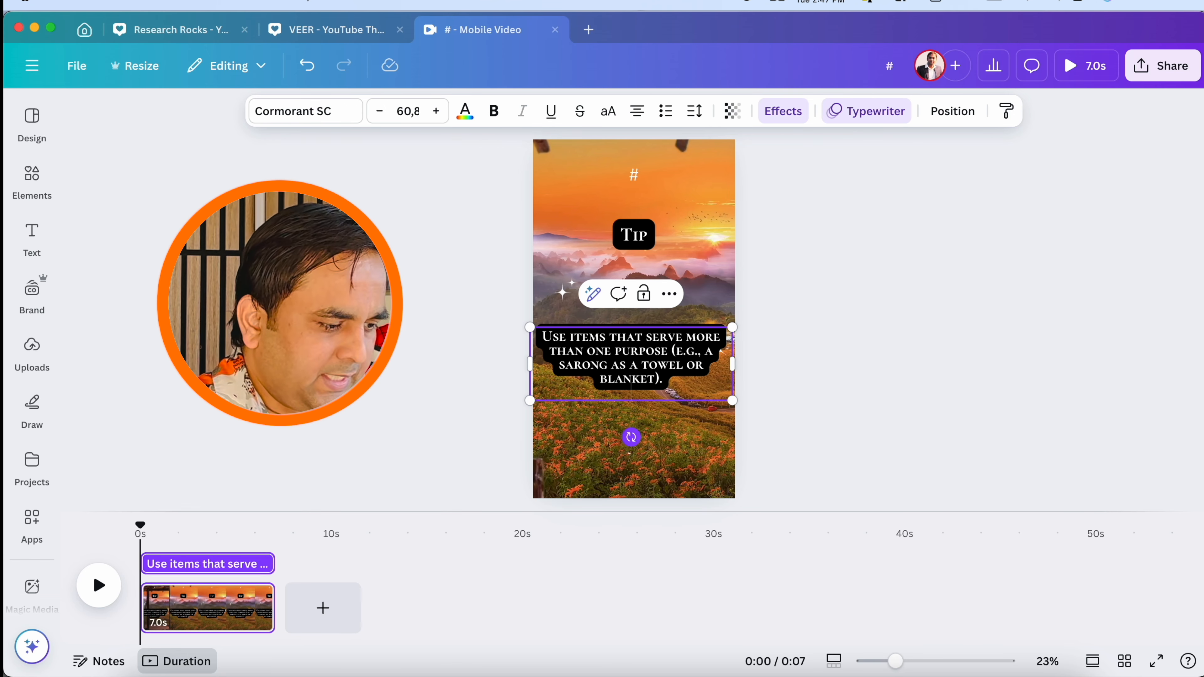
click(677, 448)
click(615, 372)
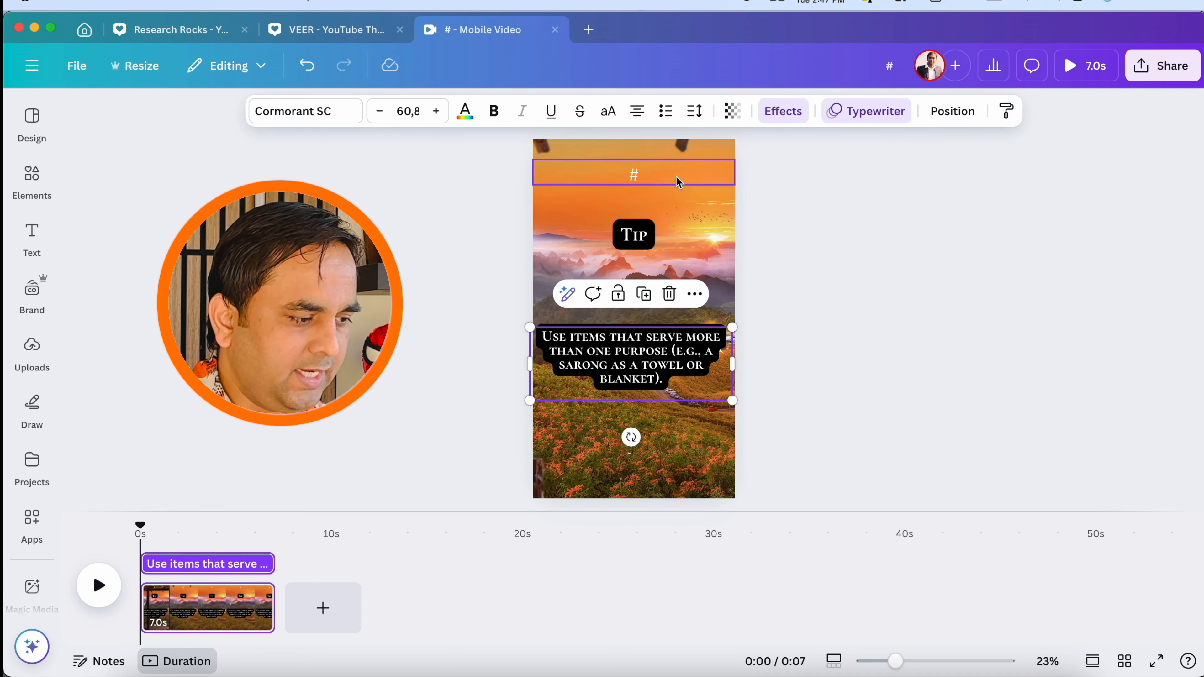
key(super+z)
Step: Cycle the alignment of the Description and Tip texts through the available options back to centered
click(639, 112)
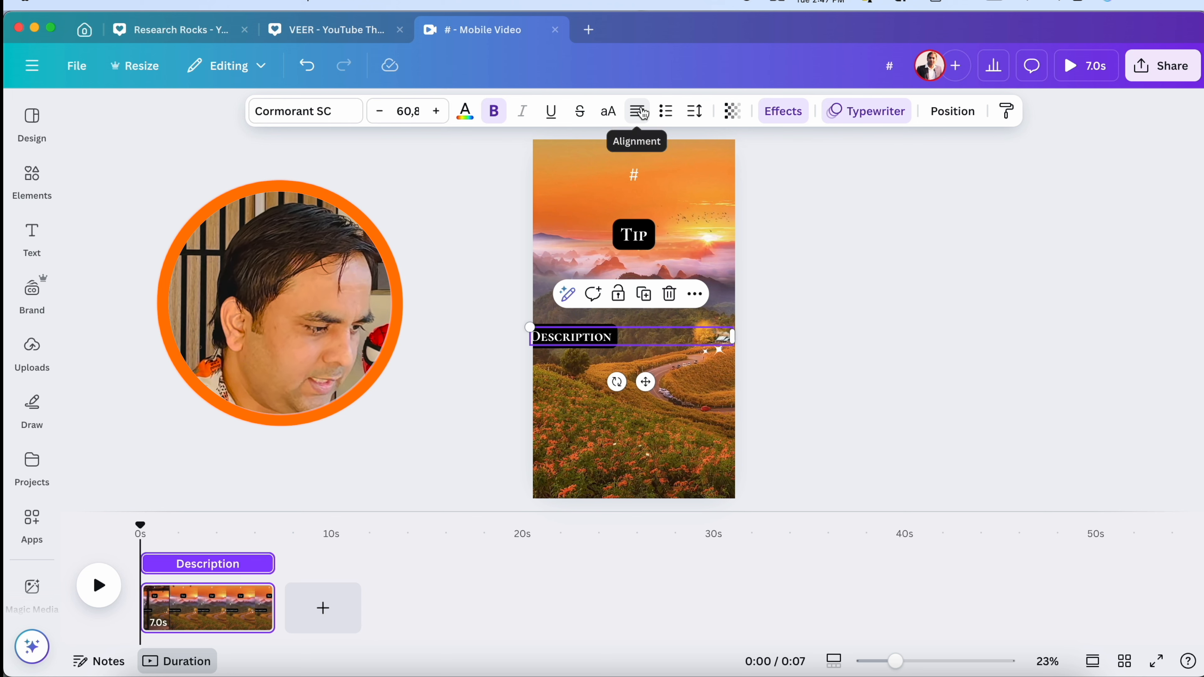
click(641, 113)
click(641, 113)
click(642, 239)
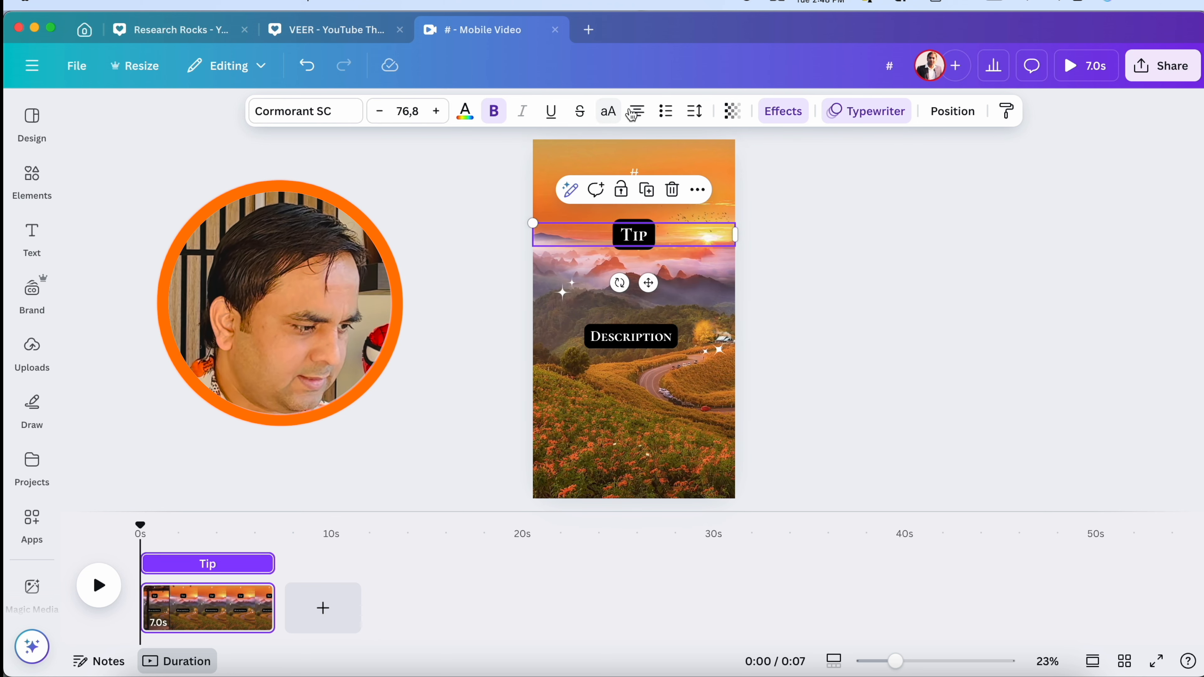
click(634, 112)
click(630, 112)
click(629, 111)
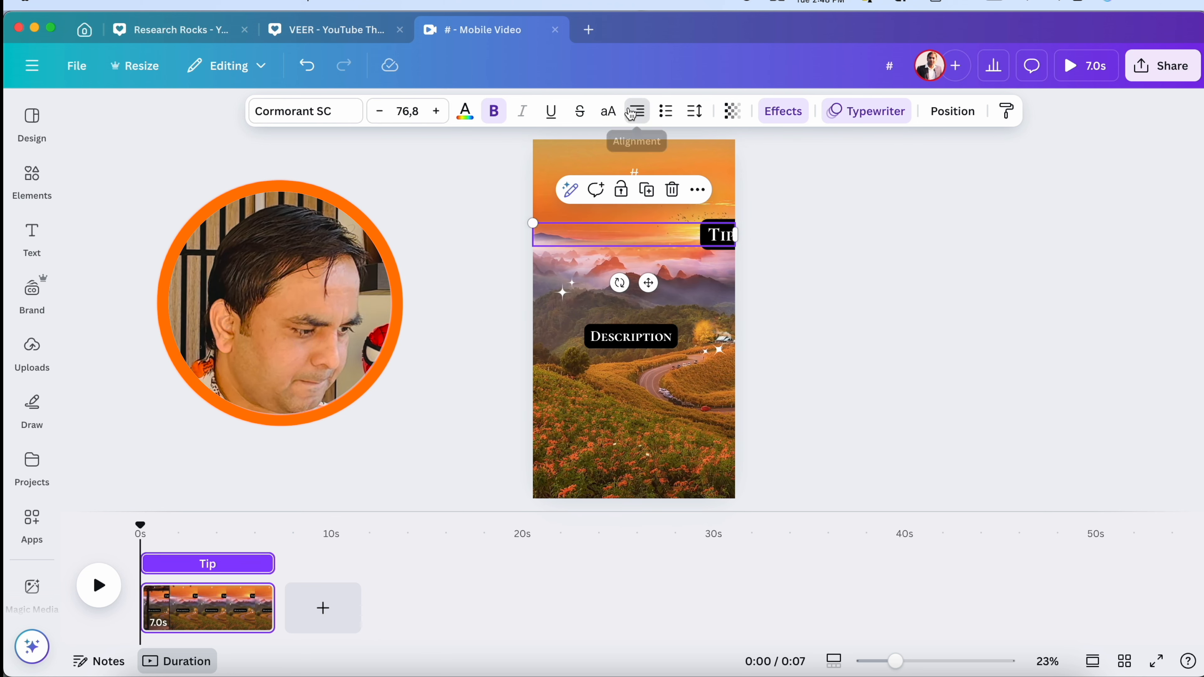
click(631, 113)
click(667, 395)
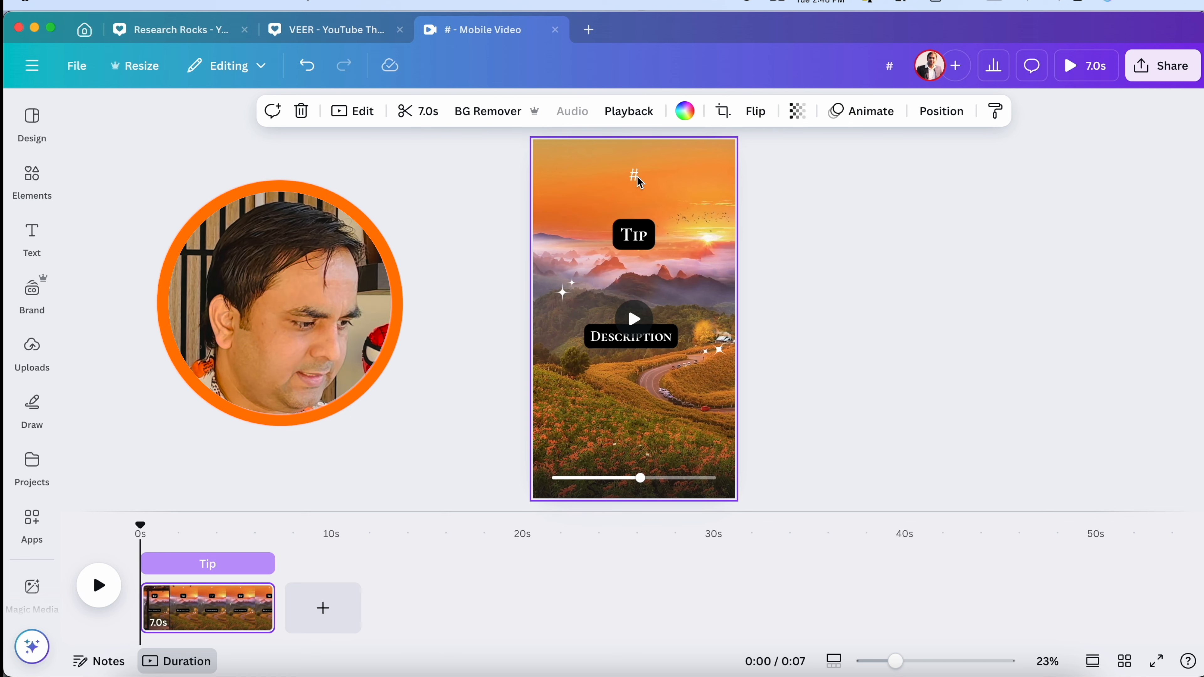
Step: Replace the plain # text with a copy of the Tip text box that reads #
click(635, 239)
key(super+v)
drag(635, 240, 638, 177)
click(635, 173)
key(BackSpace)
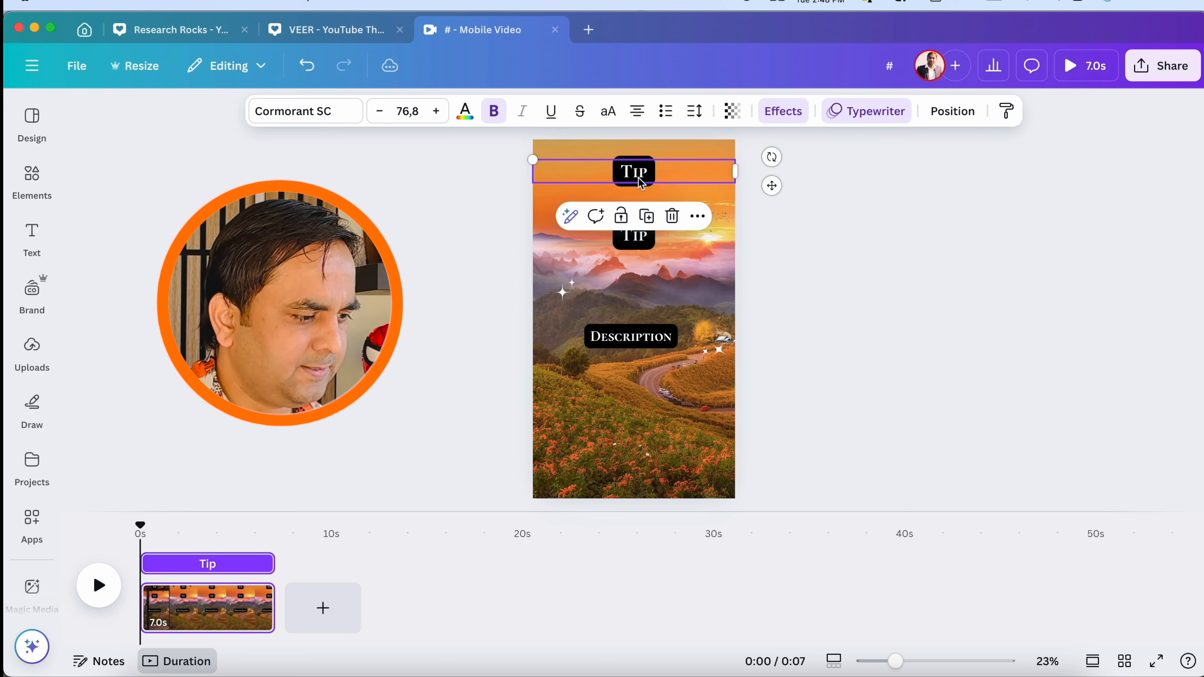
text(#)
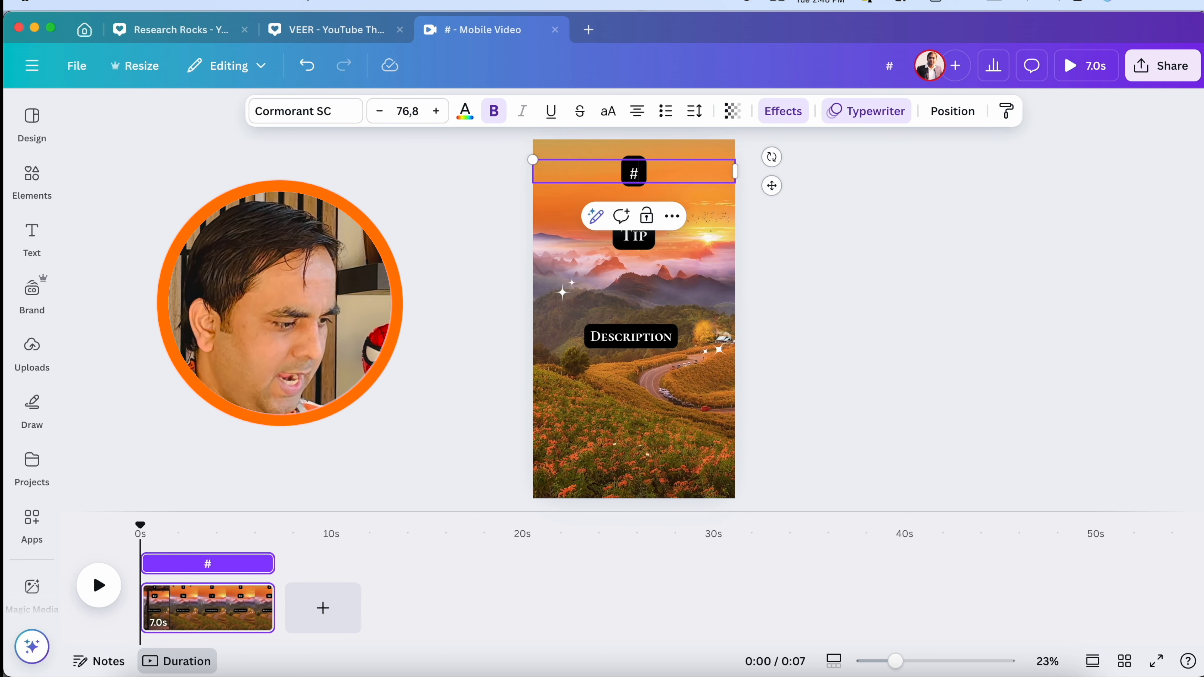
Step: Move the Tip text slightly upward on the page
click(677, 317)
drag(627, 239, 626, 232)
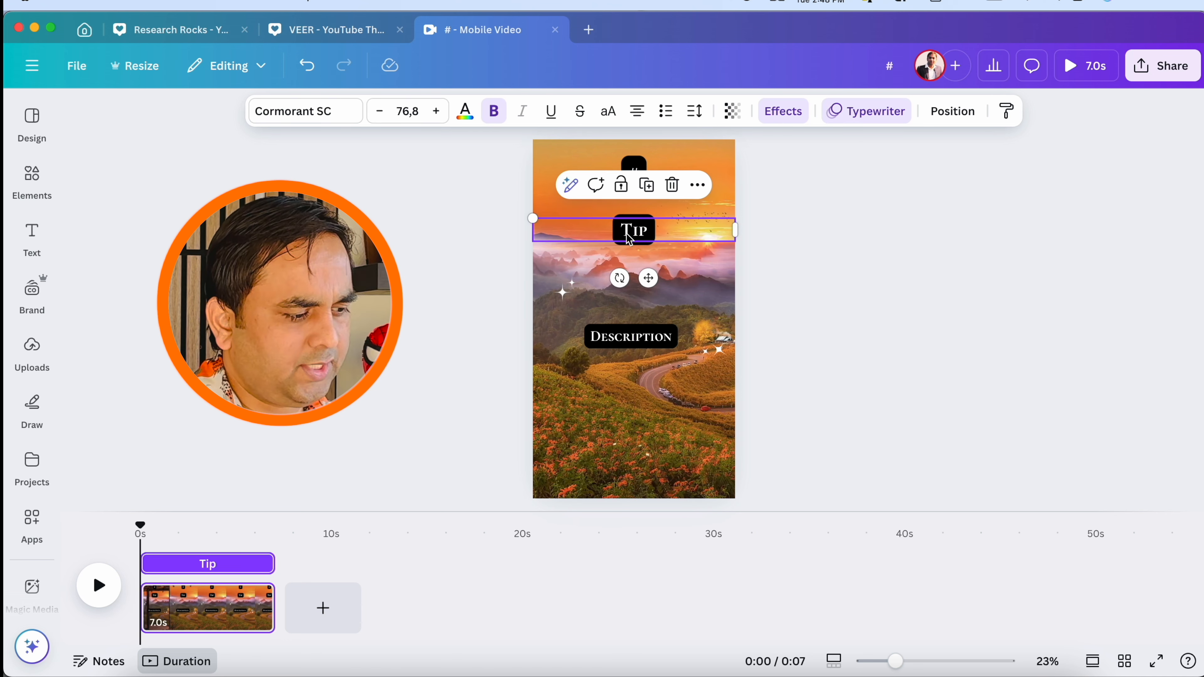
click(829, 336)
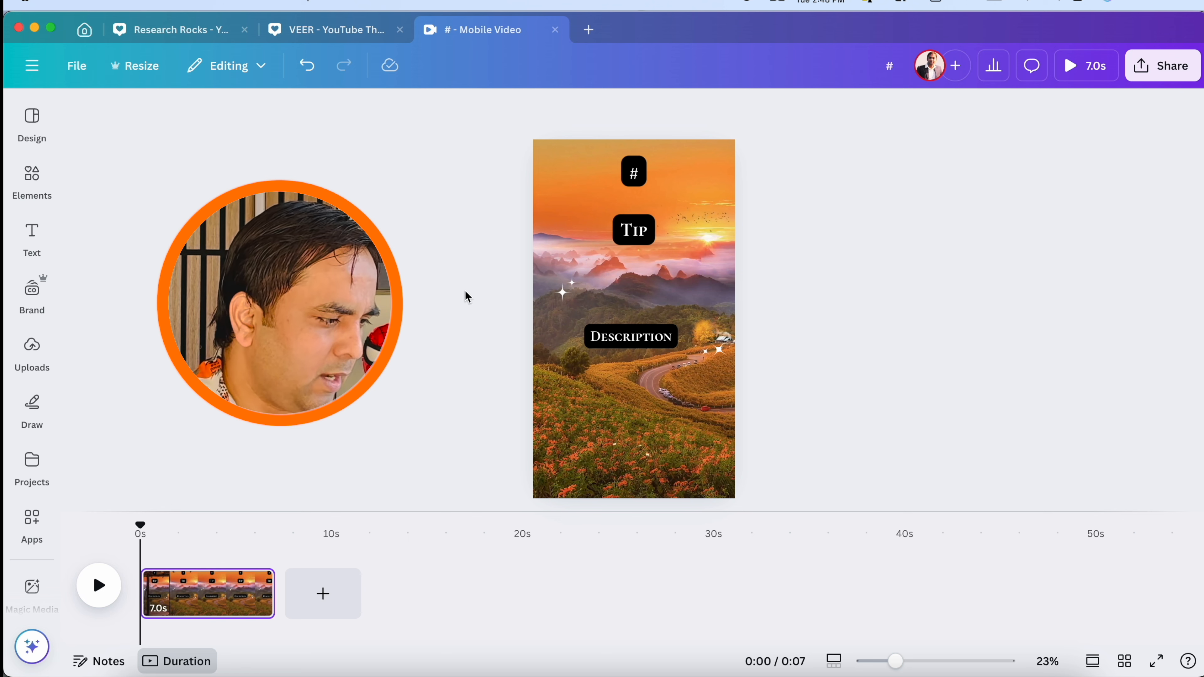
Step: Switch to ChatGPT and copy the whole travel tips table from the header row through tip 100
click(519, 673)
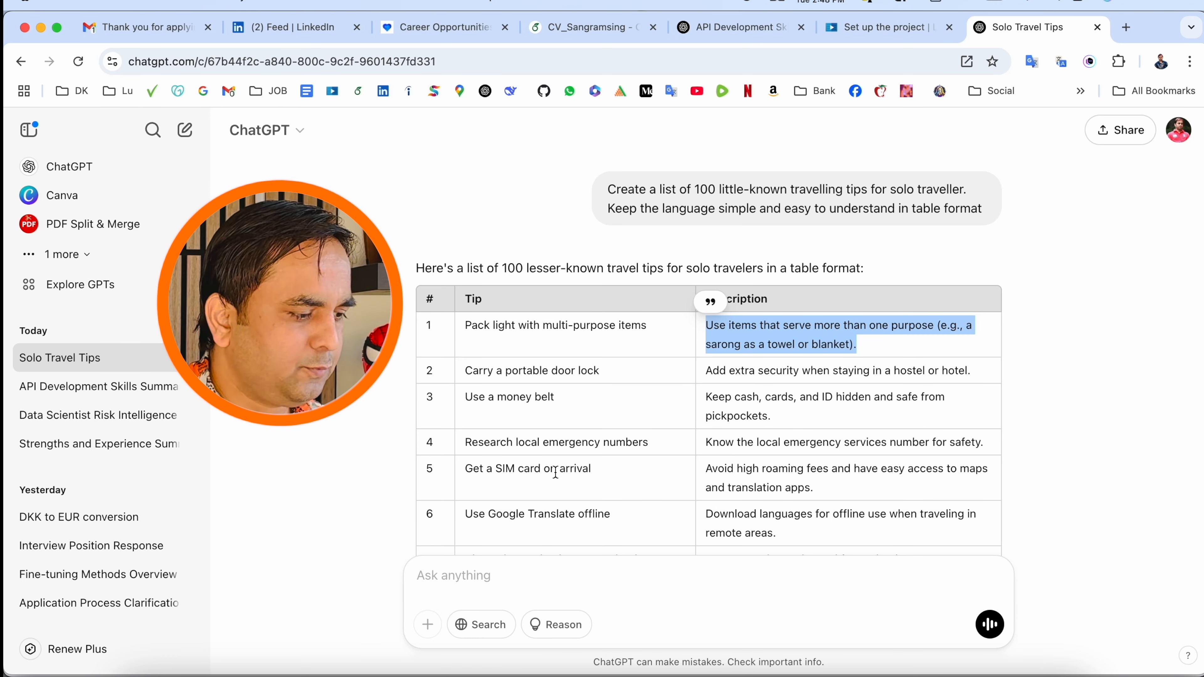
drag(427, 298, 522, 395)
scroll(522, 395, down, 20)
scroll(522, 395, down, 20)
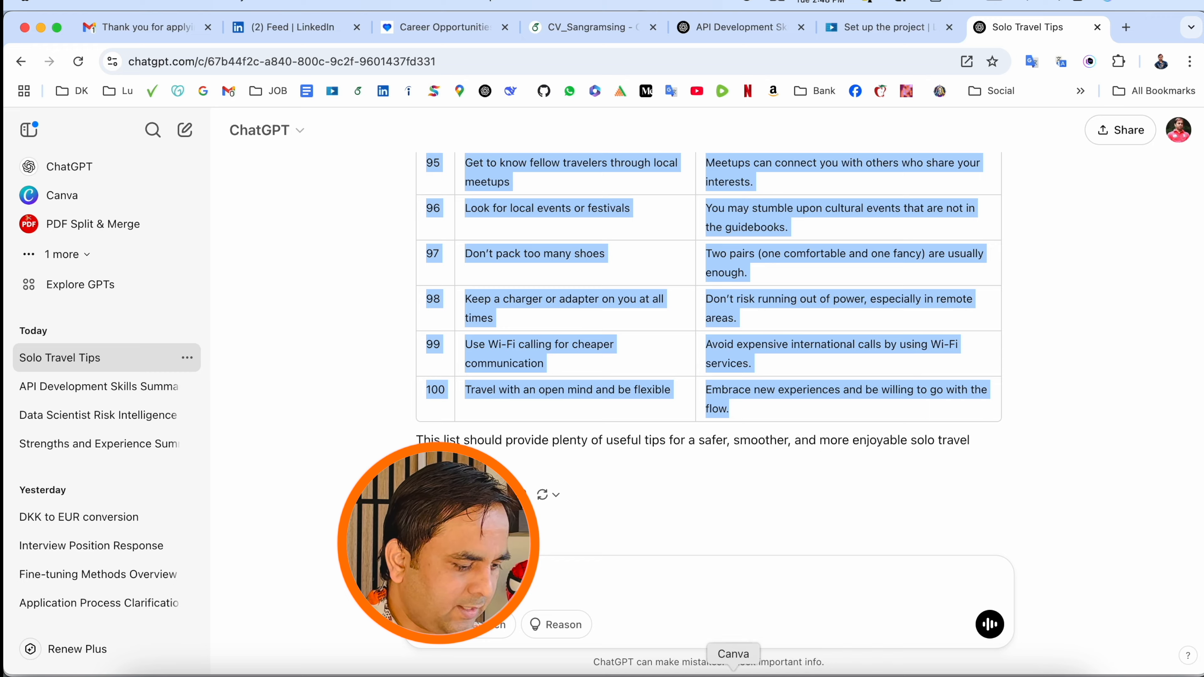
Step: Switch to Canva and open manual data entry in the Bulk create app
click(734, 674)
click(32, 291)
click(31, 122)
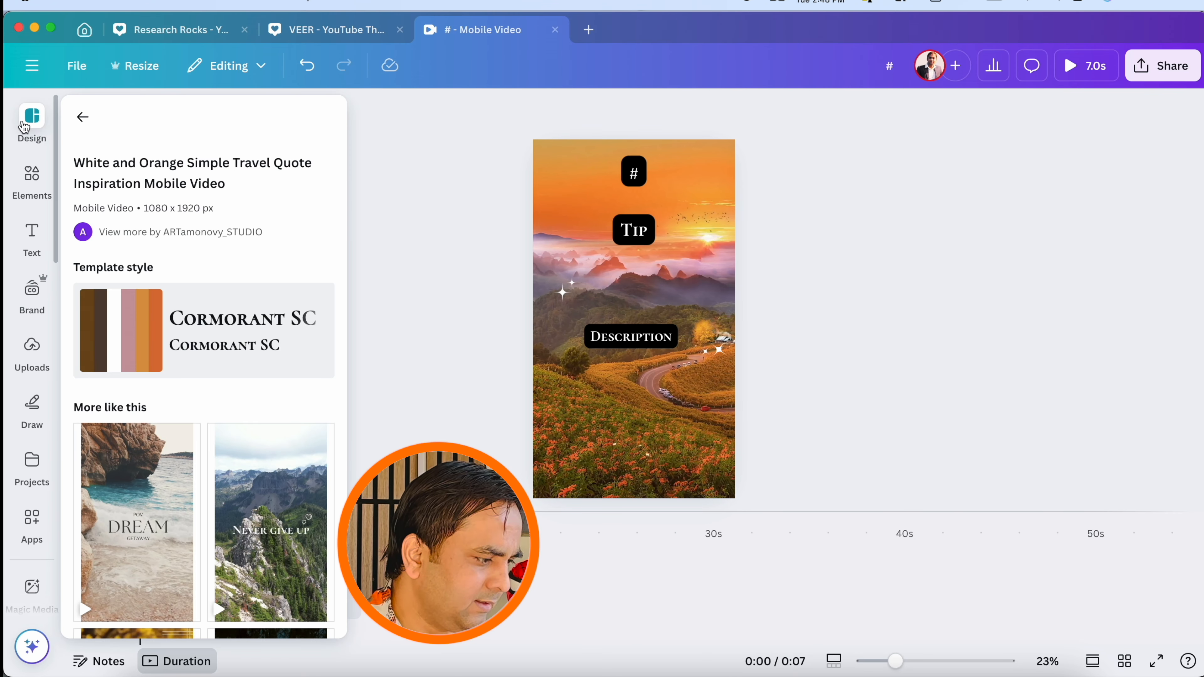
click(38, 548)
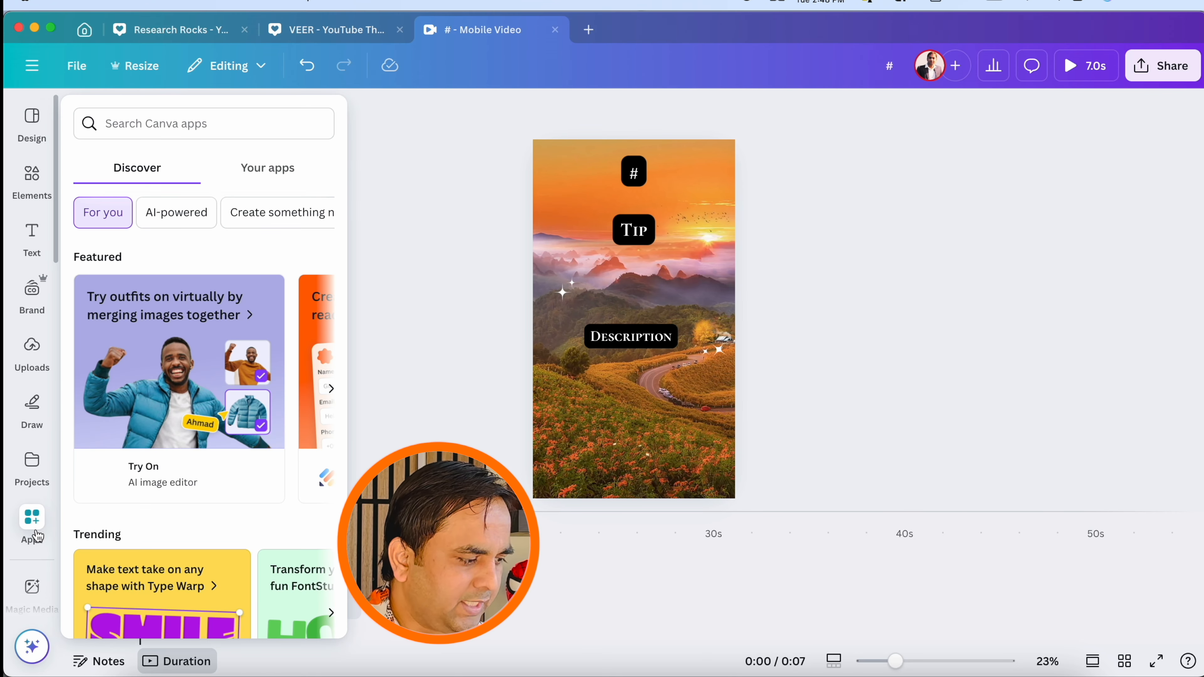
scroll(142, 530, down, 8)
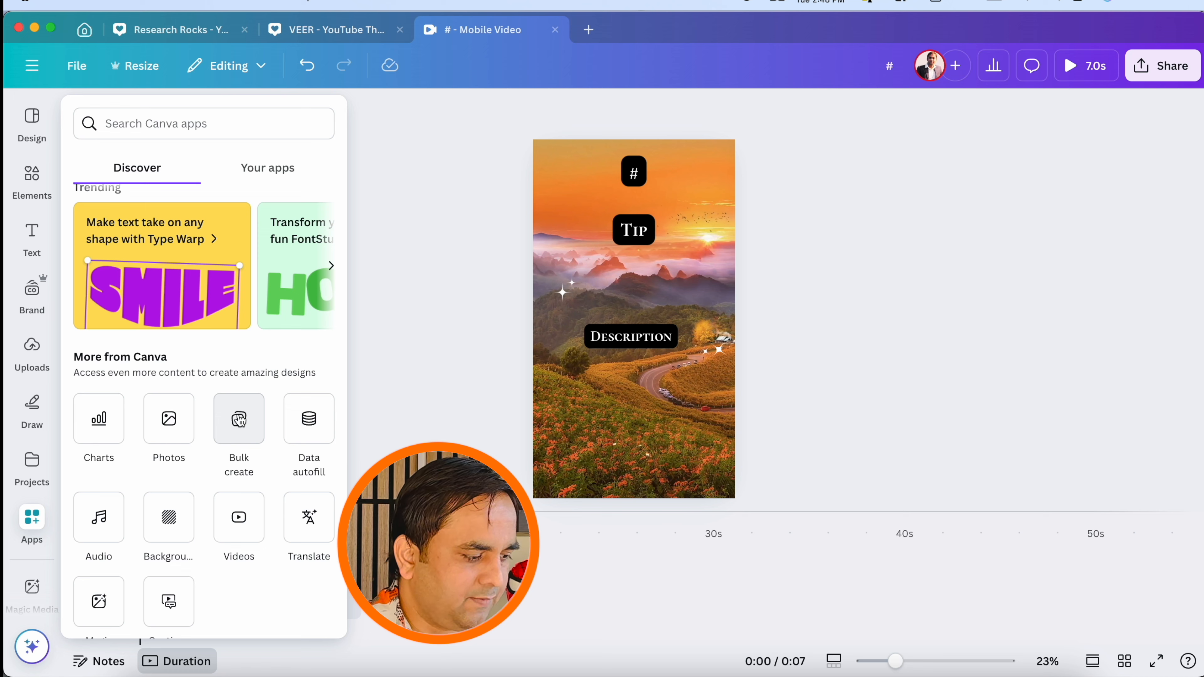
click(240, 418)
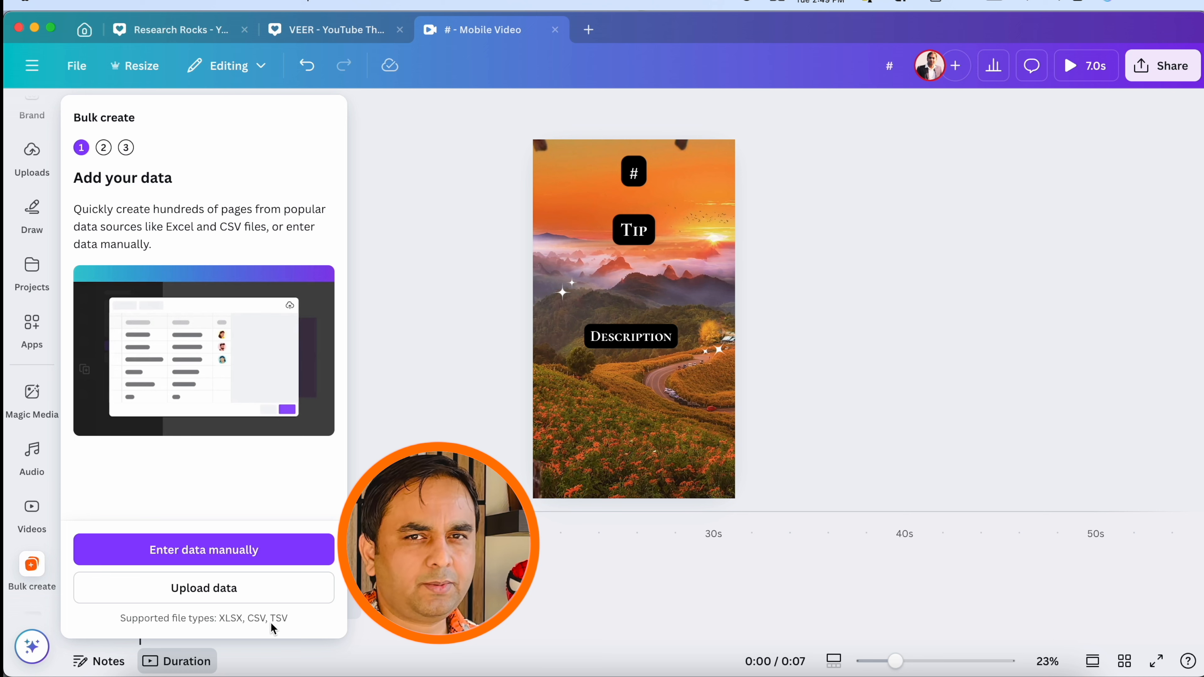
click(223, 559)
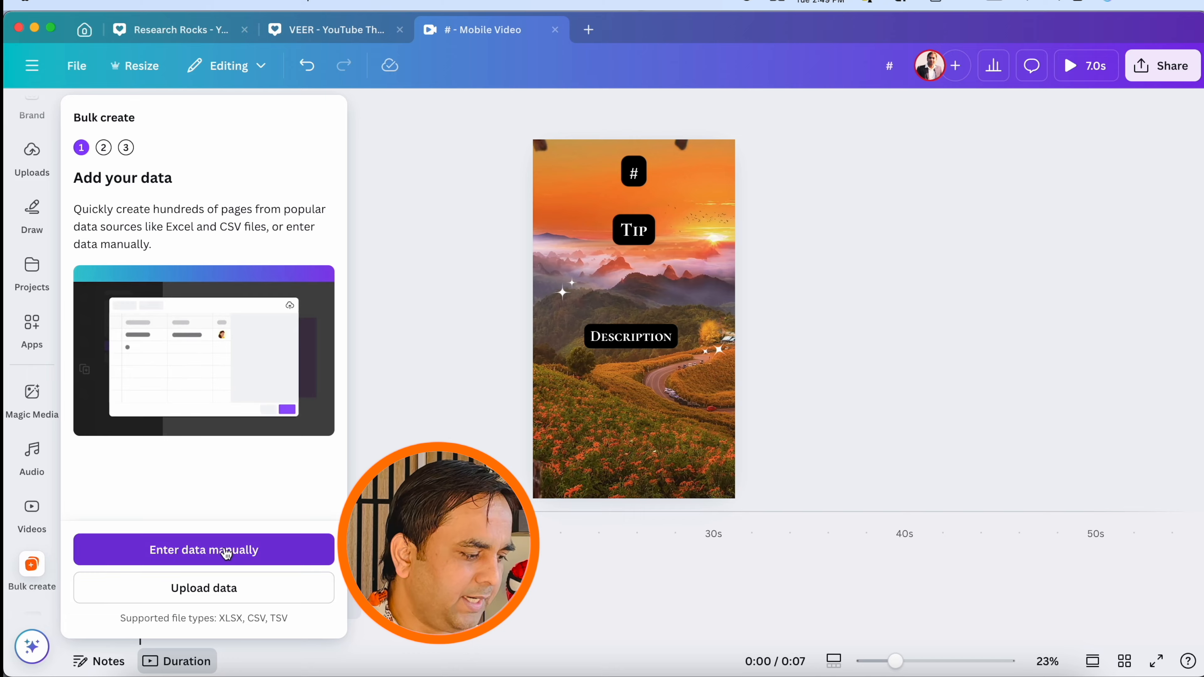
click(224, 553)
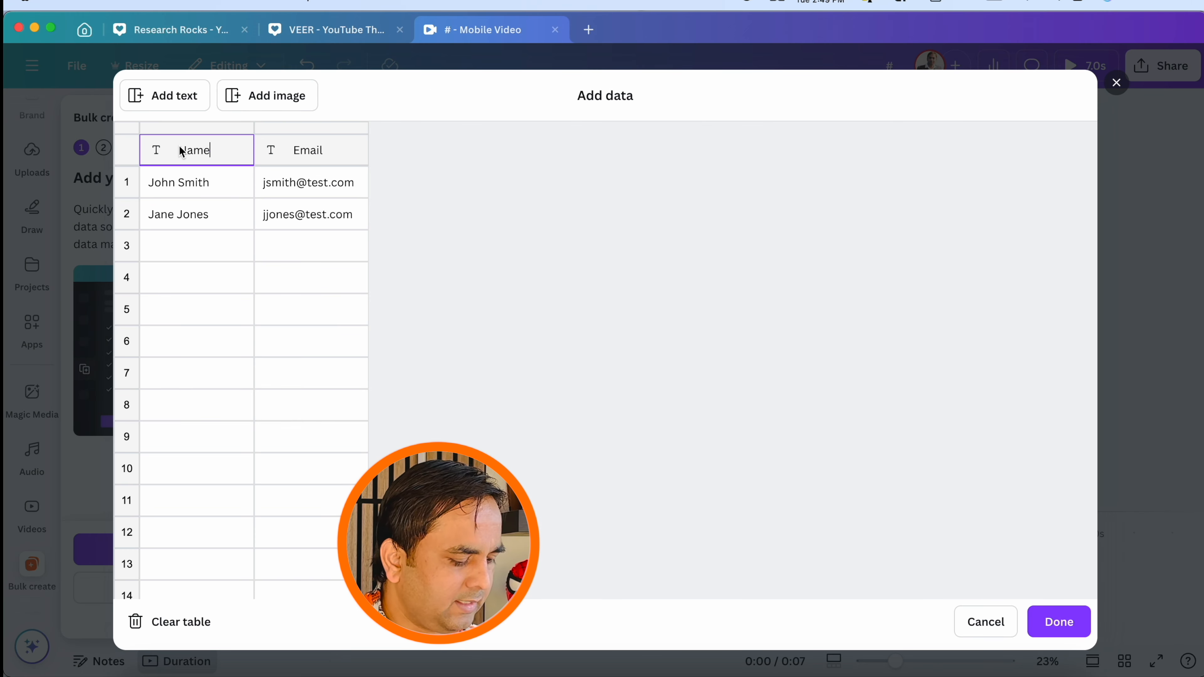
Step: Paste the copied tips table over the sample data from the first header cell, check the rows and finish adding data
key(super+v)
click(223, 259)
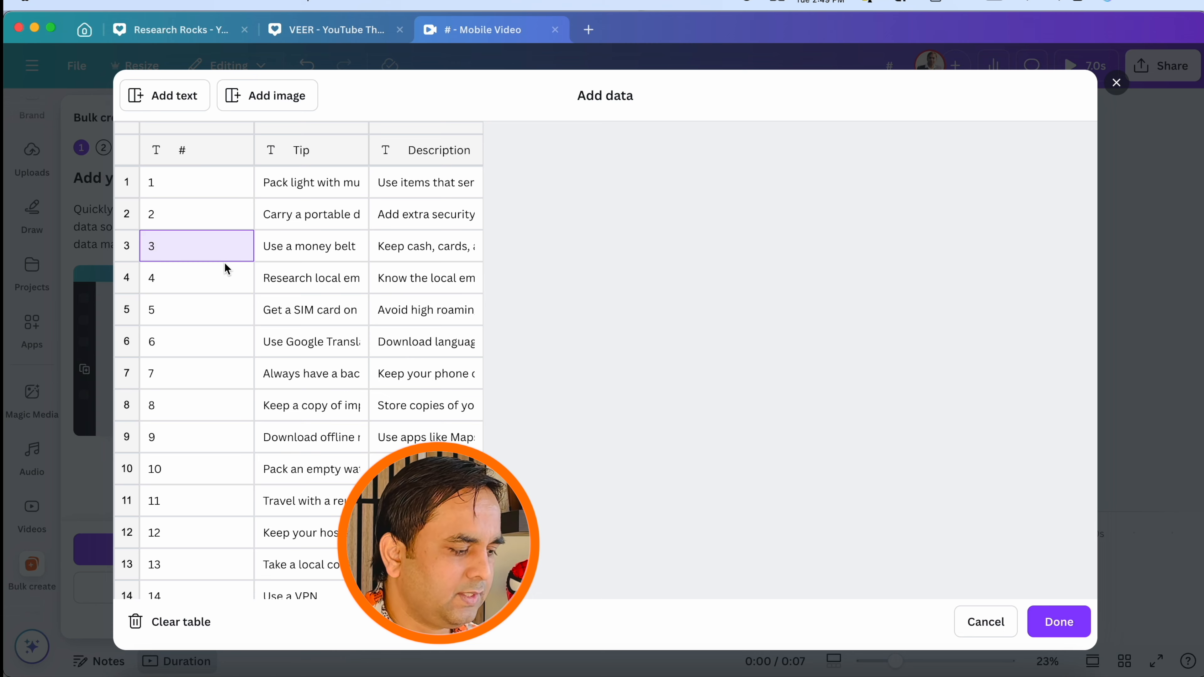
scroll(433, 262, down, 20)
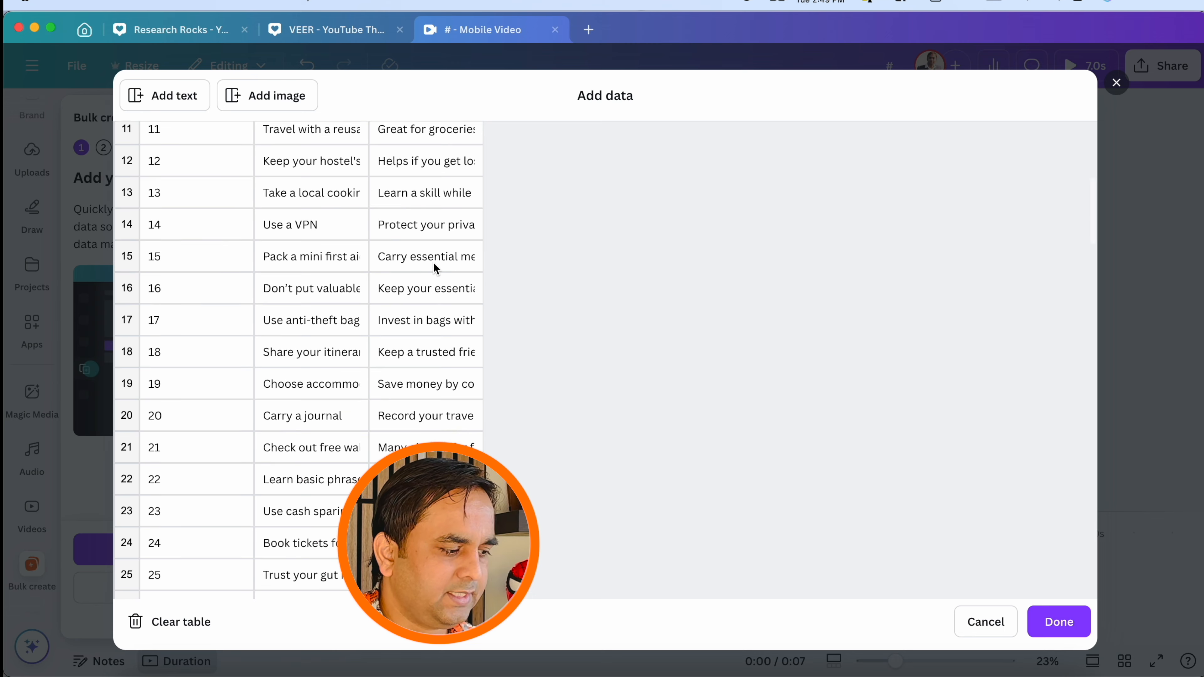
scroll(434, 266, up, 20)
click(1068, 628)
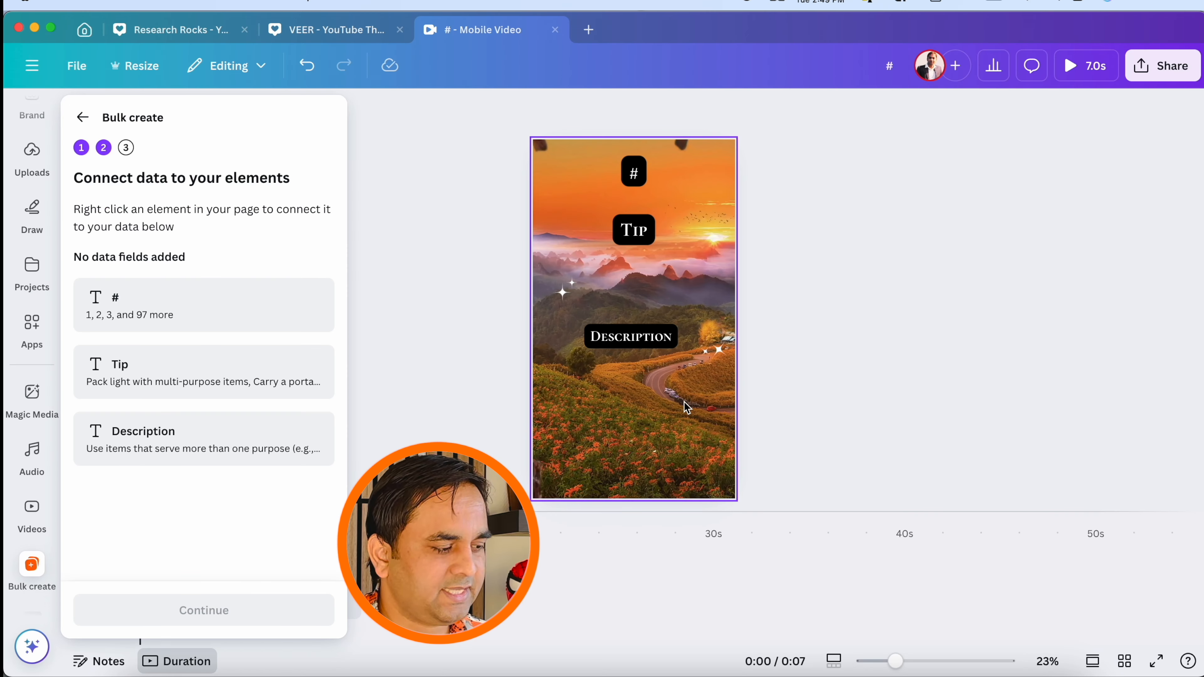
Step: Reduce the Tip text's font size to 70,8
click(635, 172)
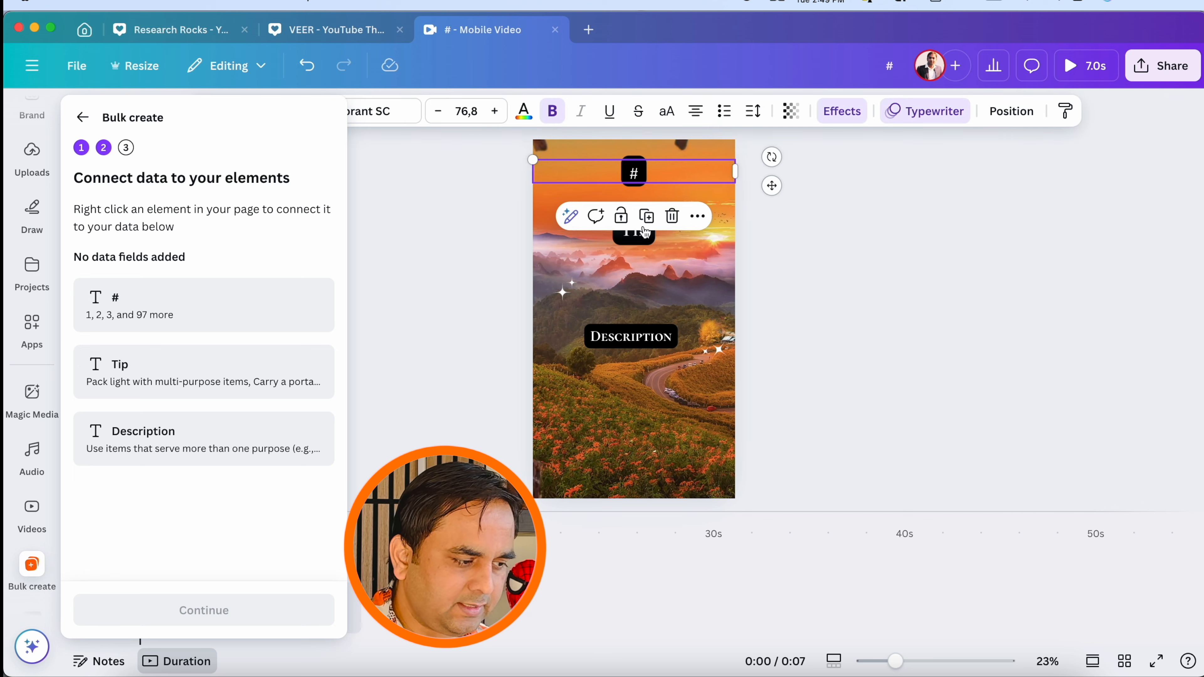
click(624, 339)
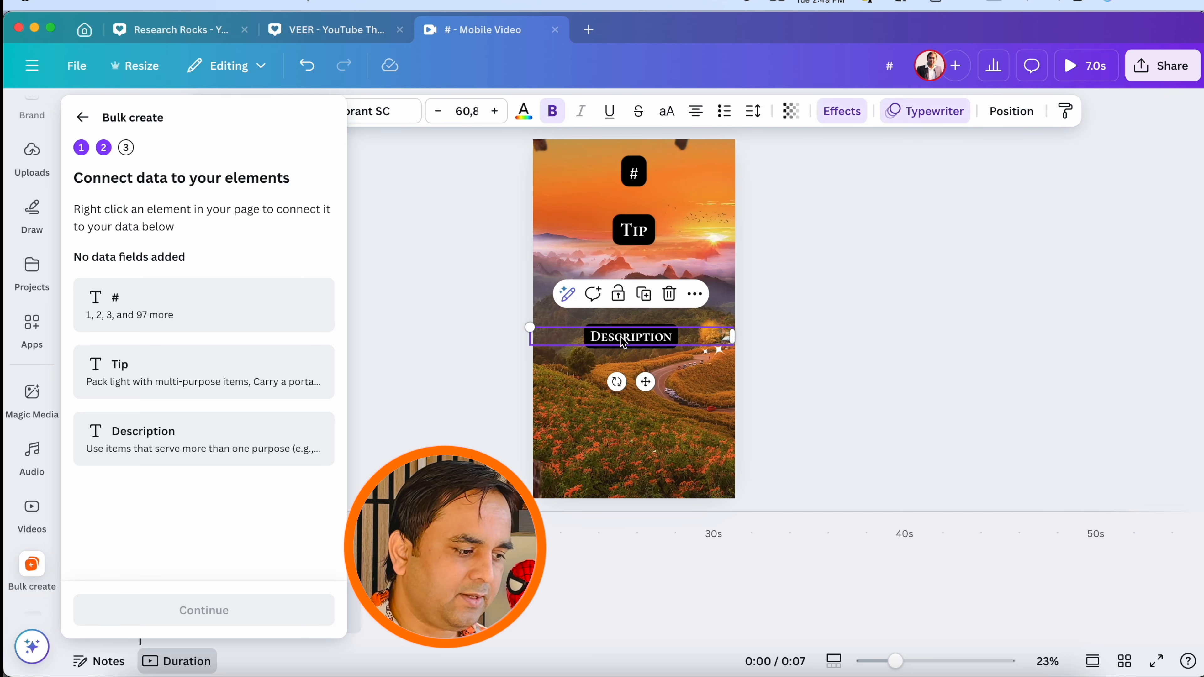
click(634, 230)
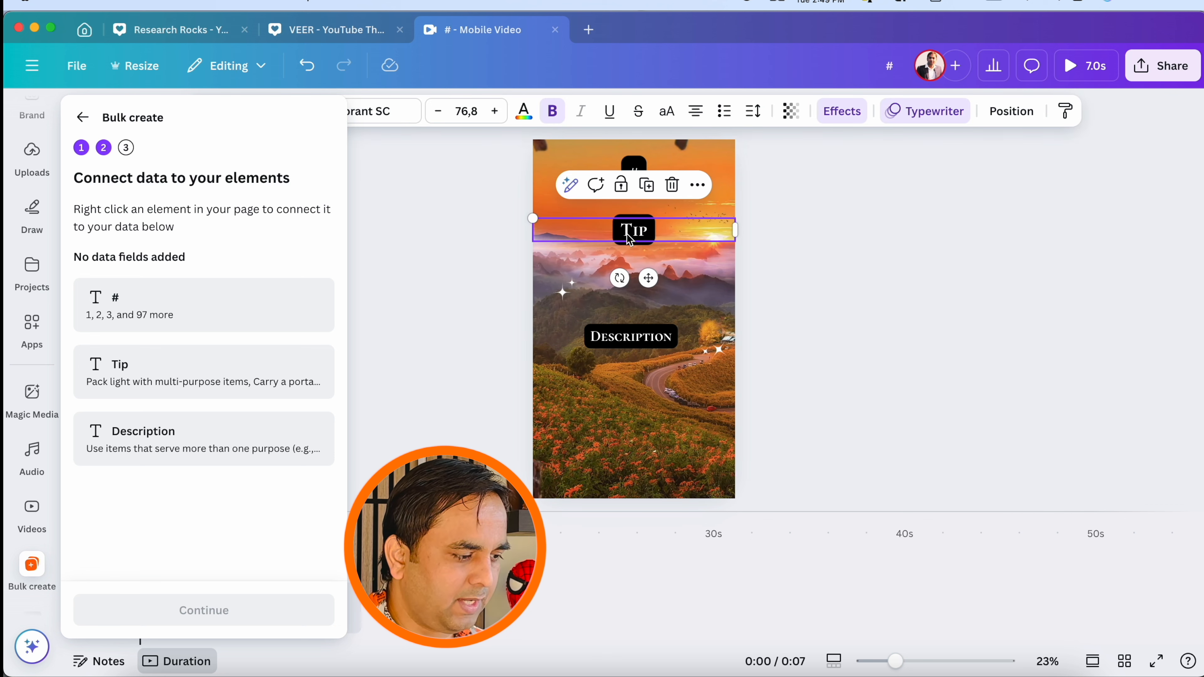
click(441, 111)
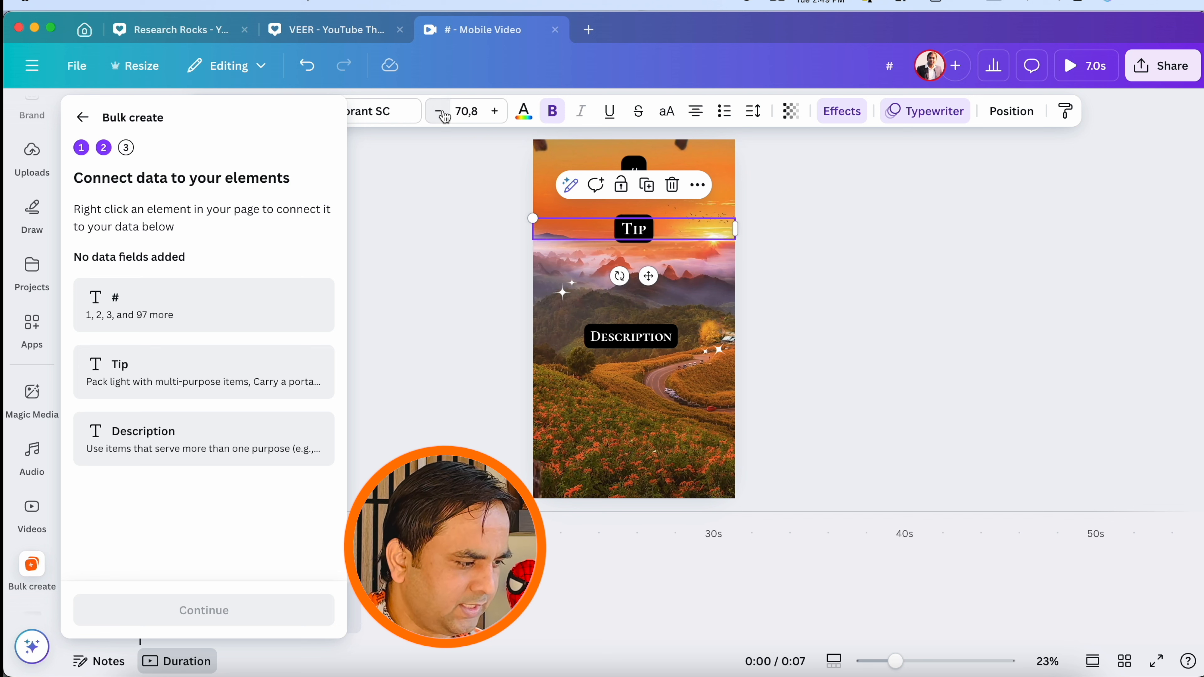
click(892, 304)
Step: Connect the # text on the page to the # data field
click(639, 175)
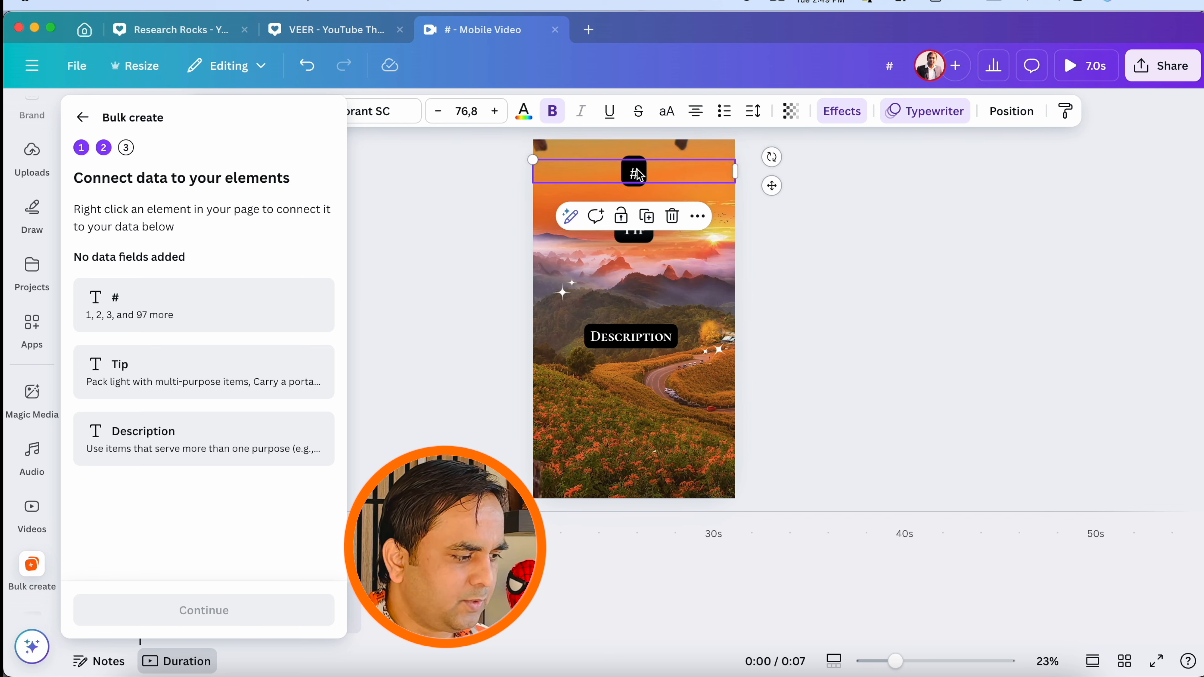
right_click(639, 175)
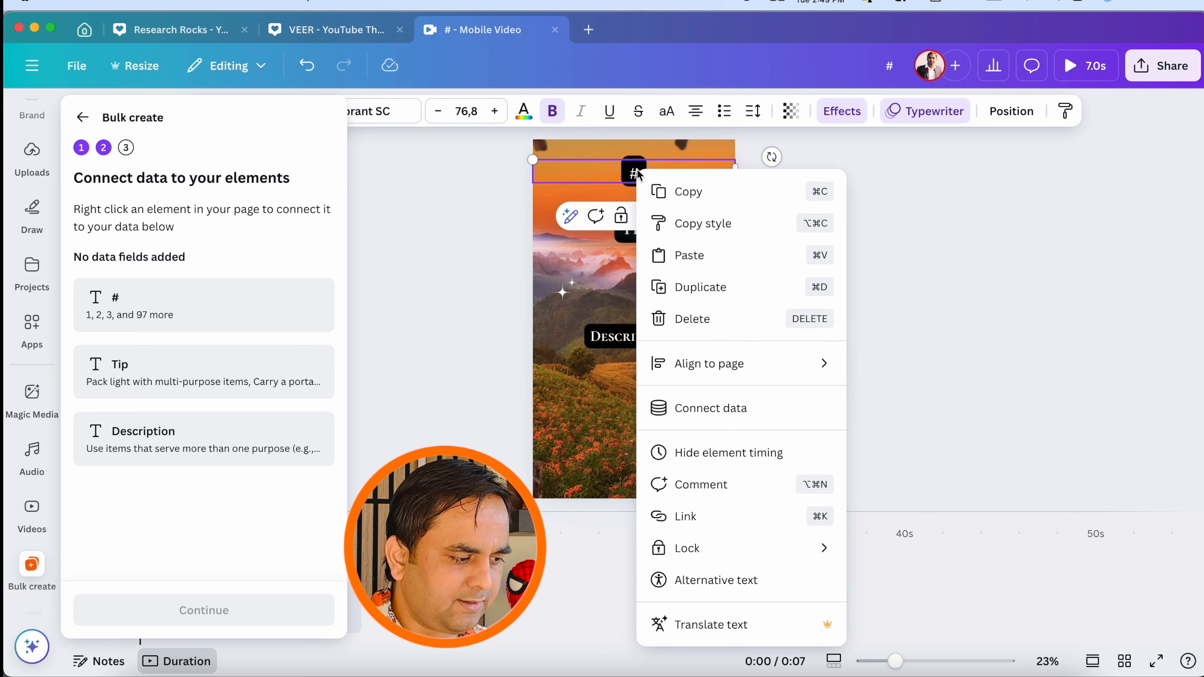
click(722, 418)
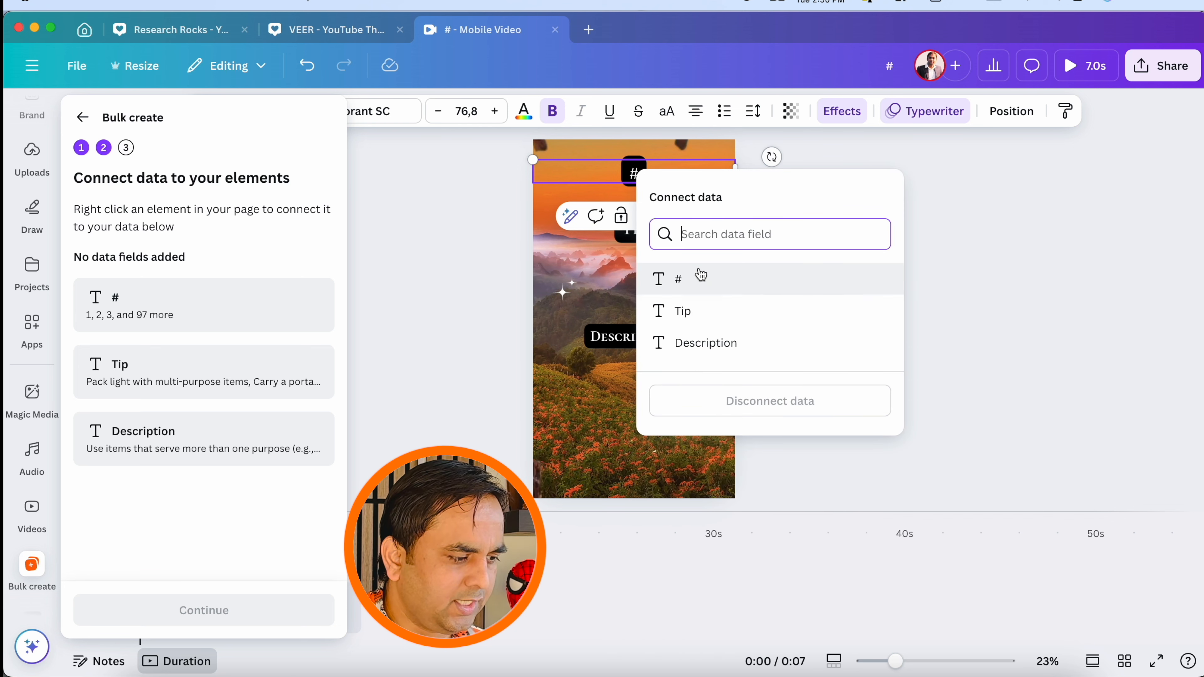
click(706, 285)
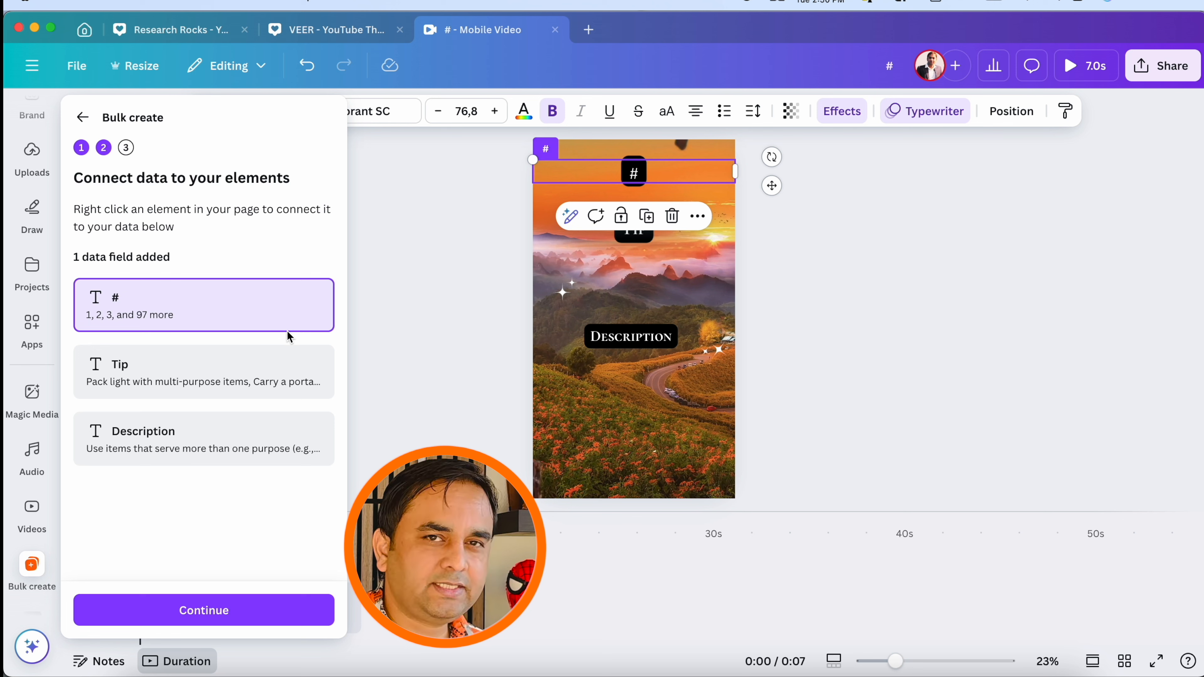
Step: Connect the Tip text on the page to the Tip data field
click(652, 247)
click(634, 230)
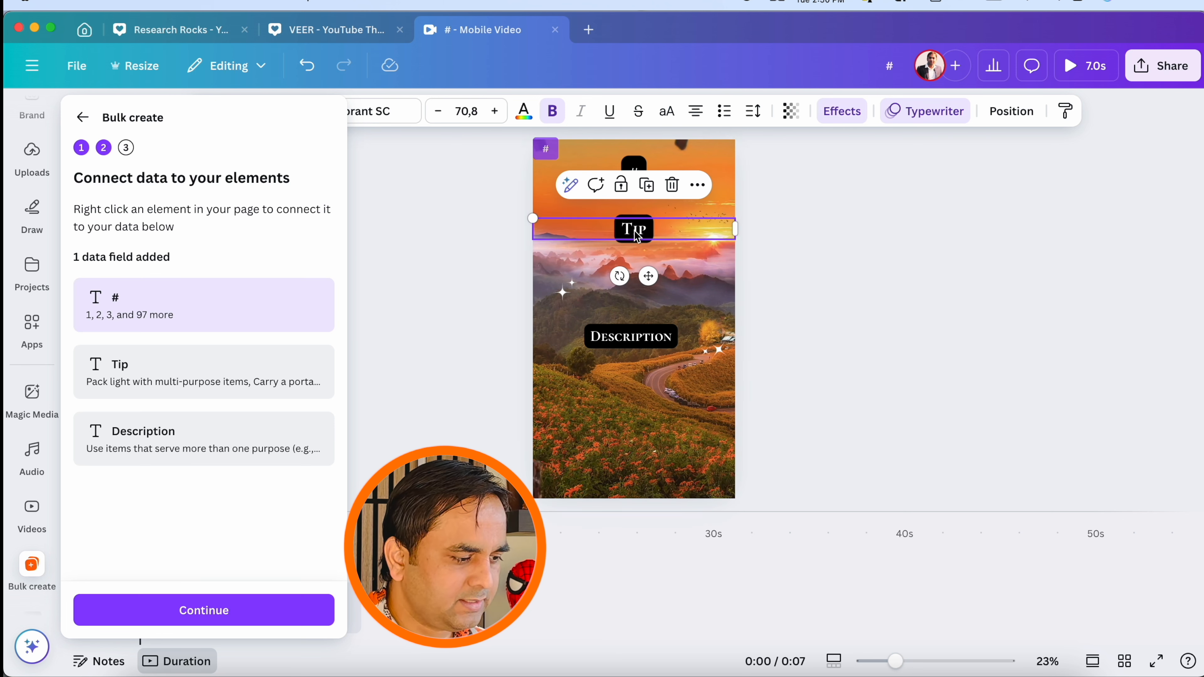
right_click(636, 236)
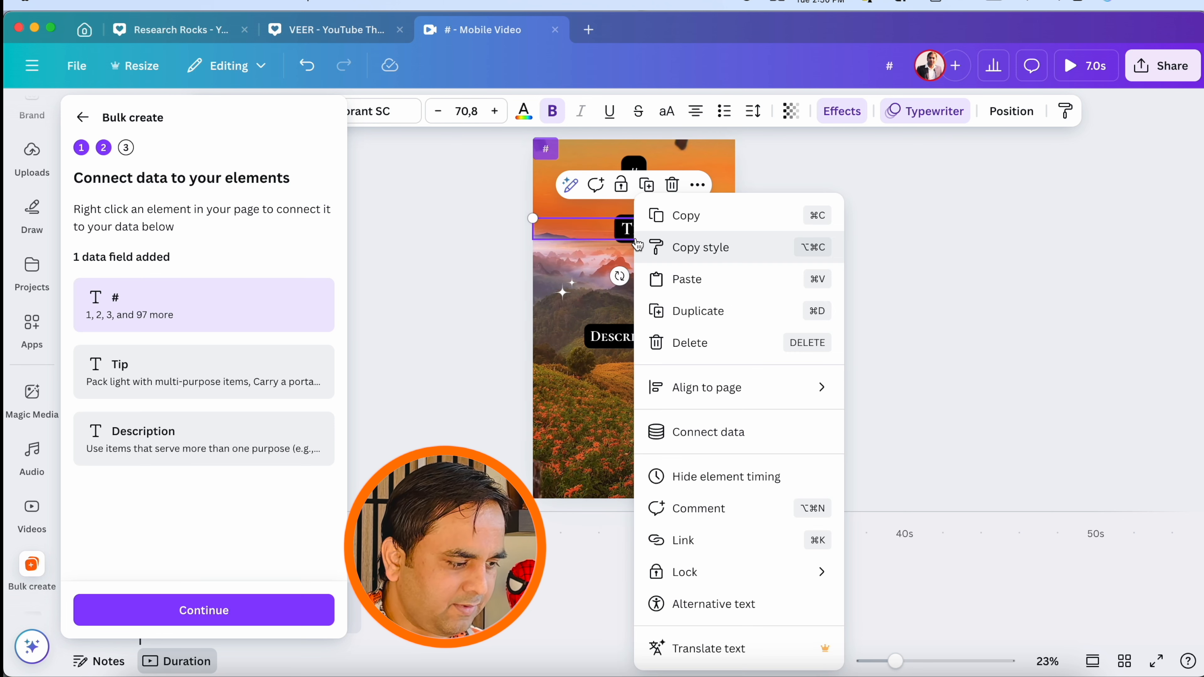
click(702, 434)
click(681, 373)
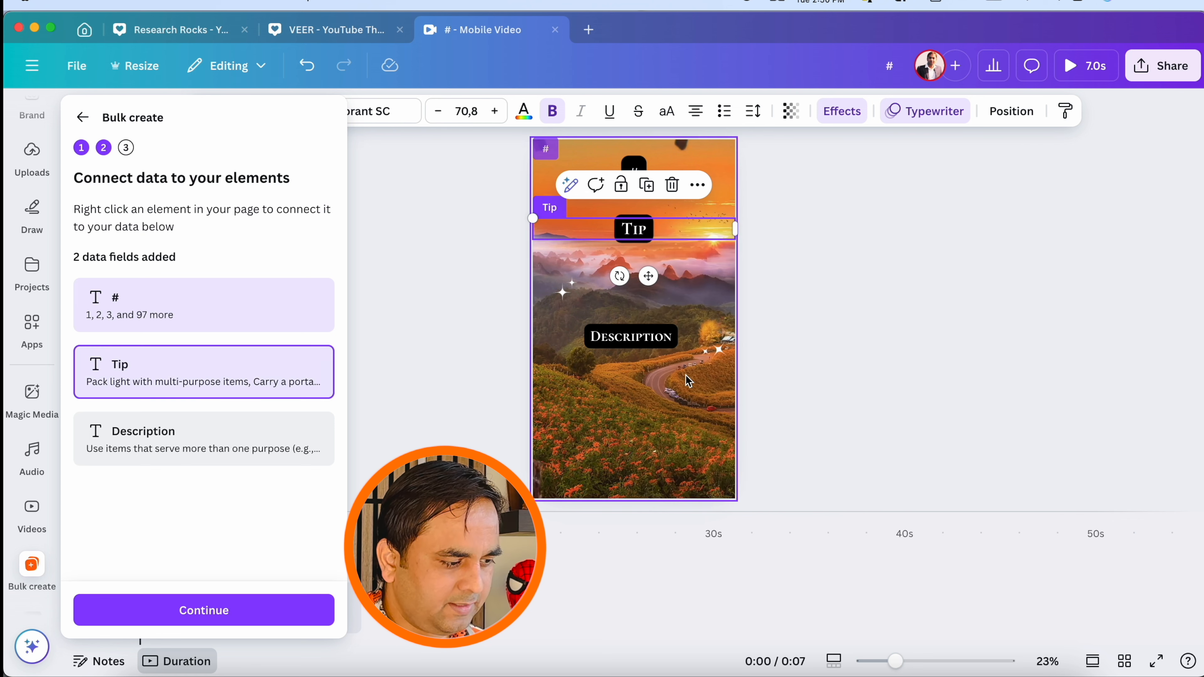
Step: Connect the Description text on the page to the Description data field
click(635, 339)
right_click(635, 343)
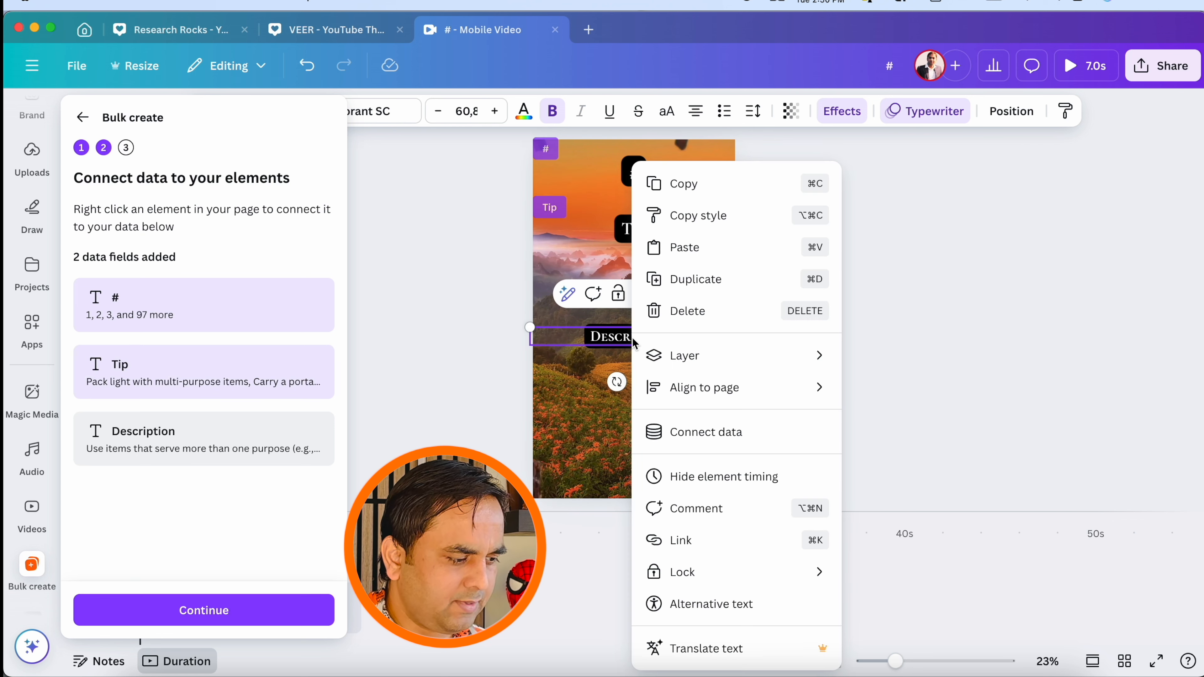
click(711, 432)
click(691, 508)
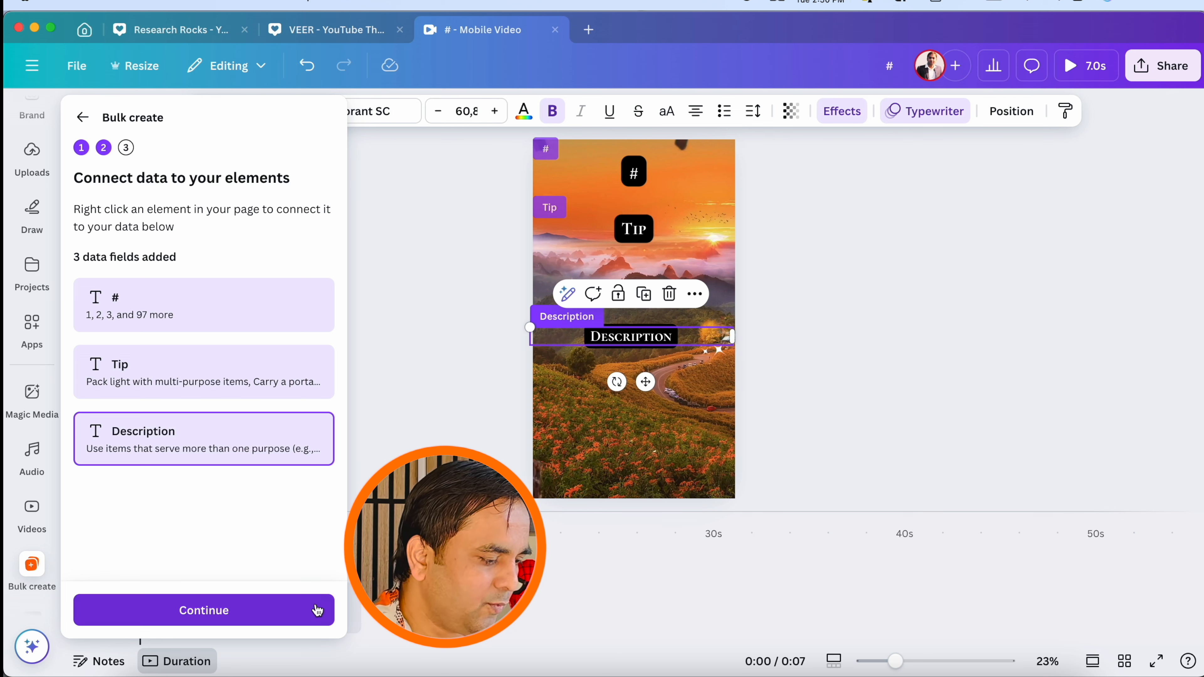
Step: Continue to applying the data, review the selected rows and generate the 100 designs
click(303, 615)
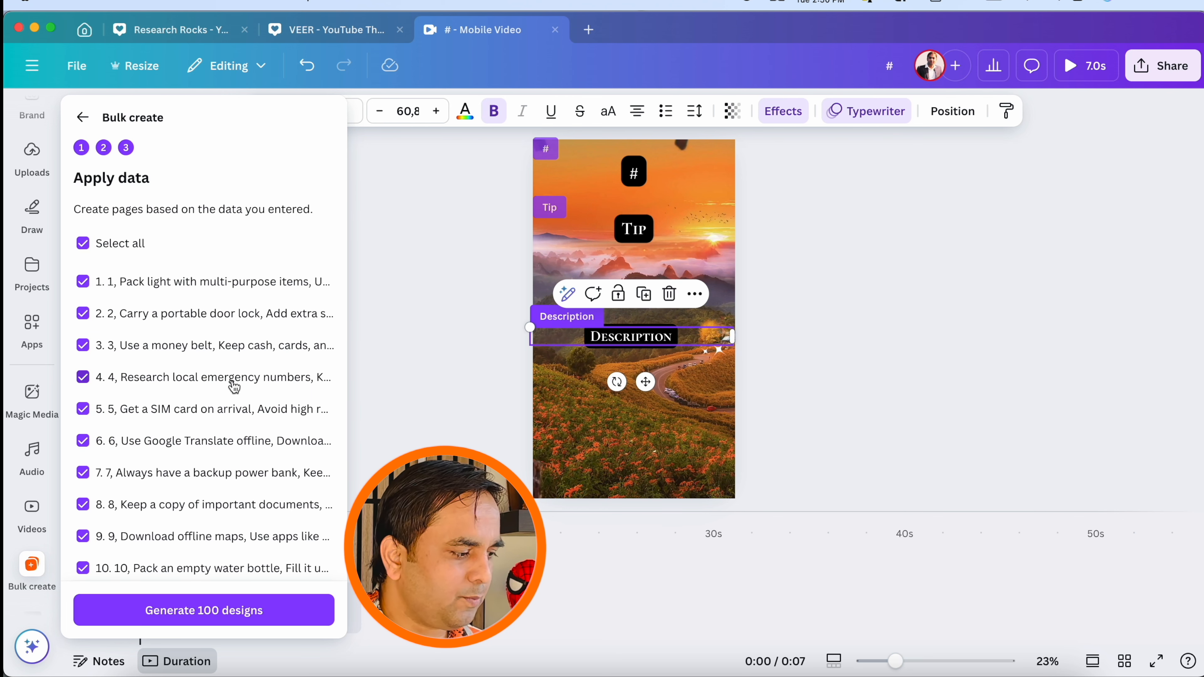
scroll(175, 346, down, 20)
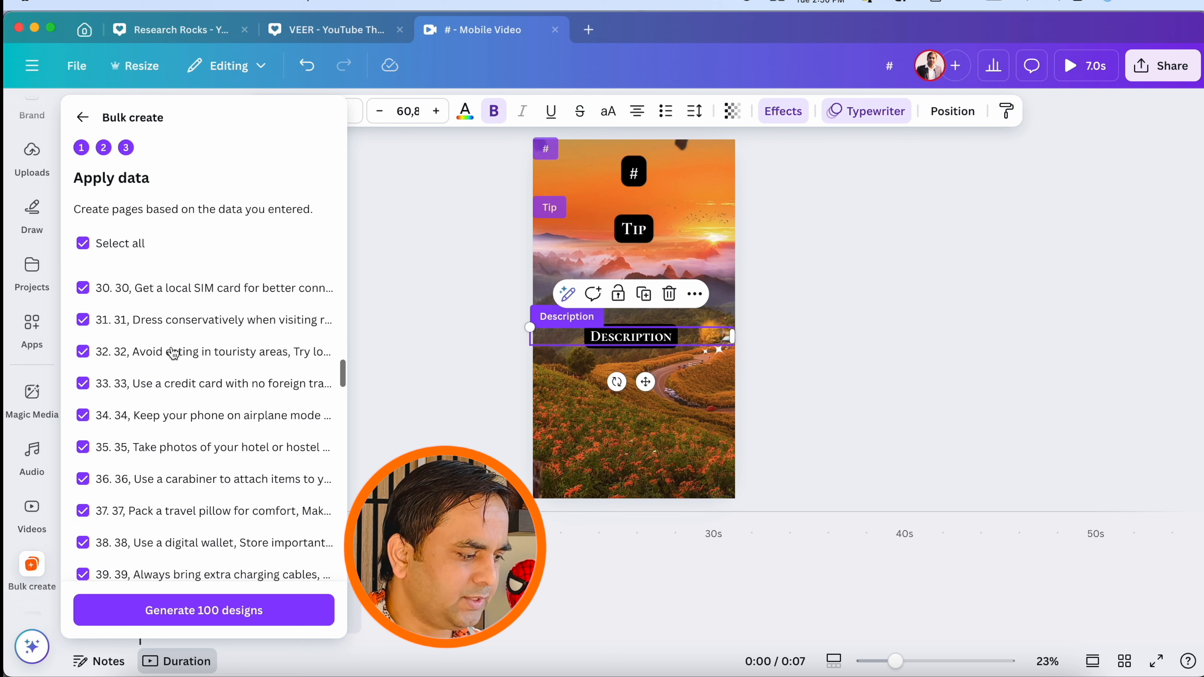
scroll(174, 353, up, 20)
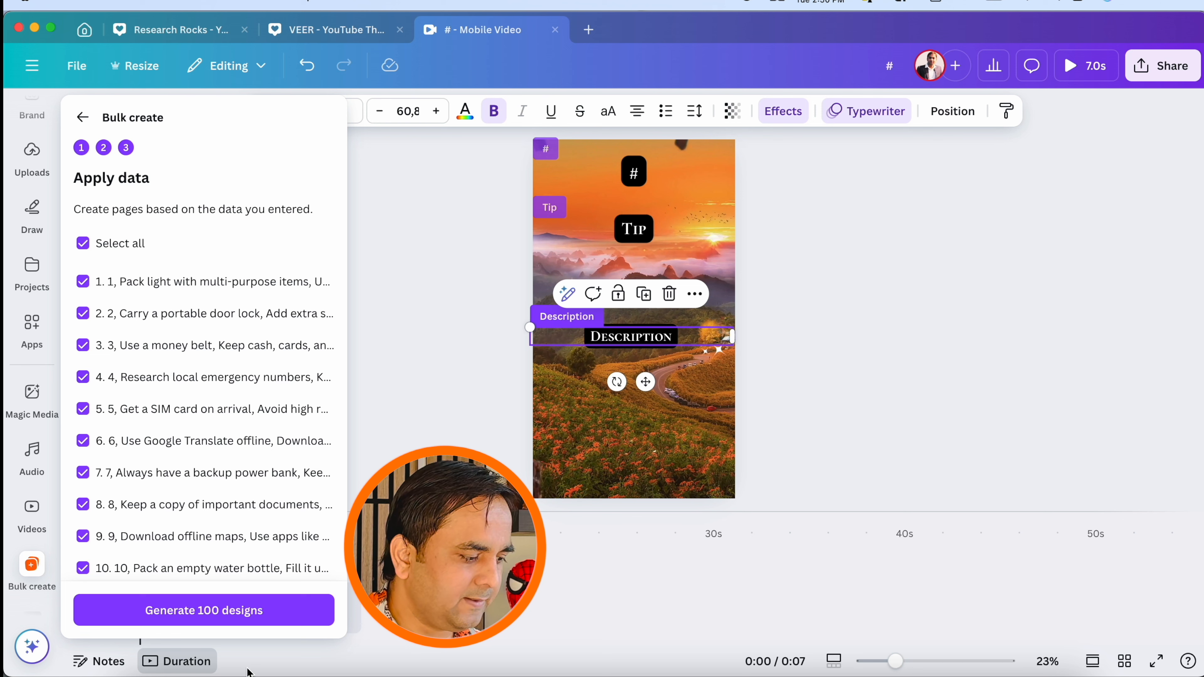
click(223, 613)
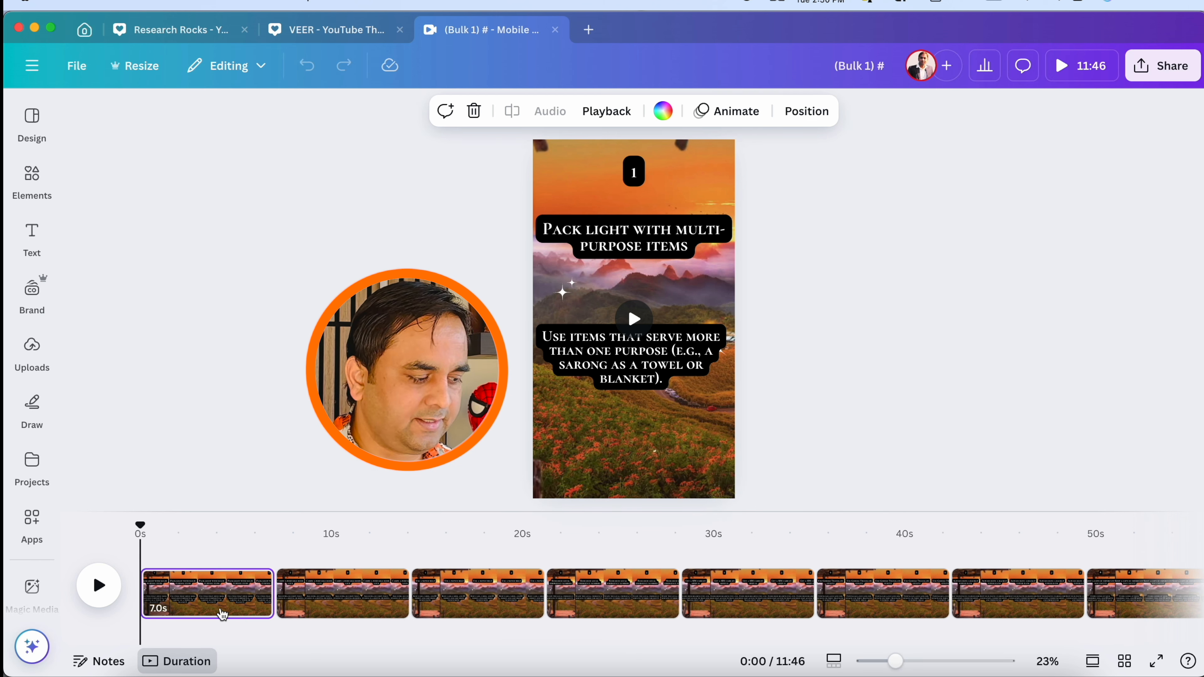
Step: Check the text on the first few generated pages in the timeline
click(220, 594)
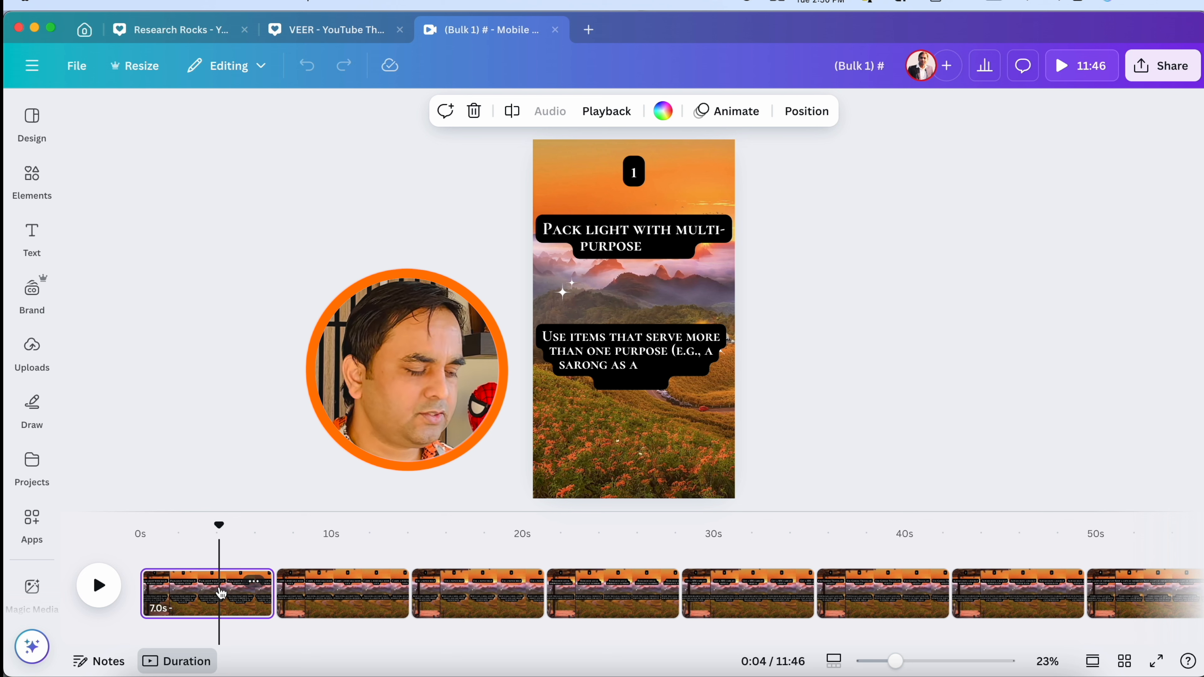
click(334, 608)
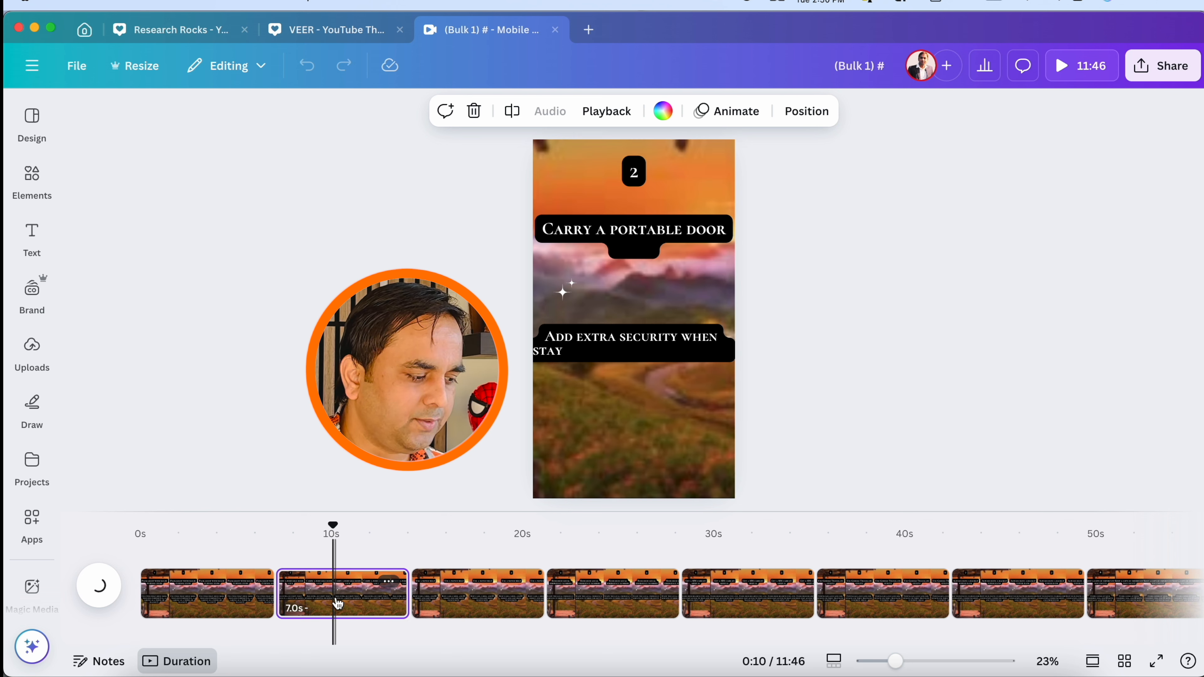
click(524, 600)
click(339, 604)
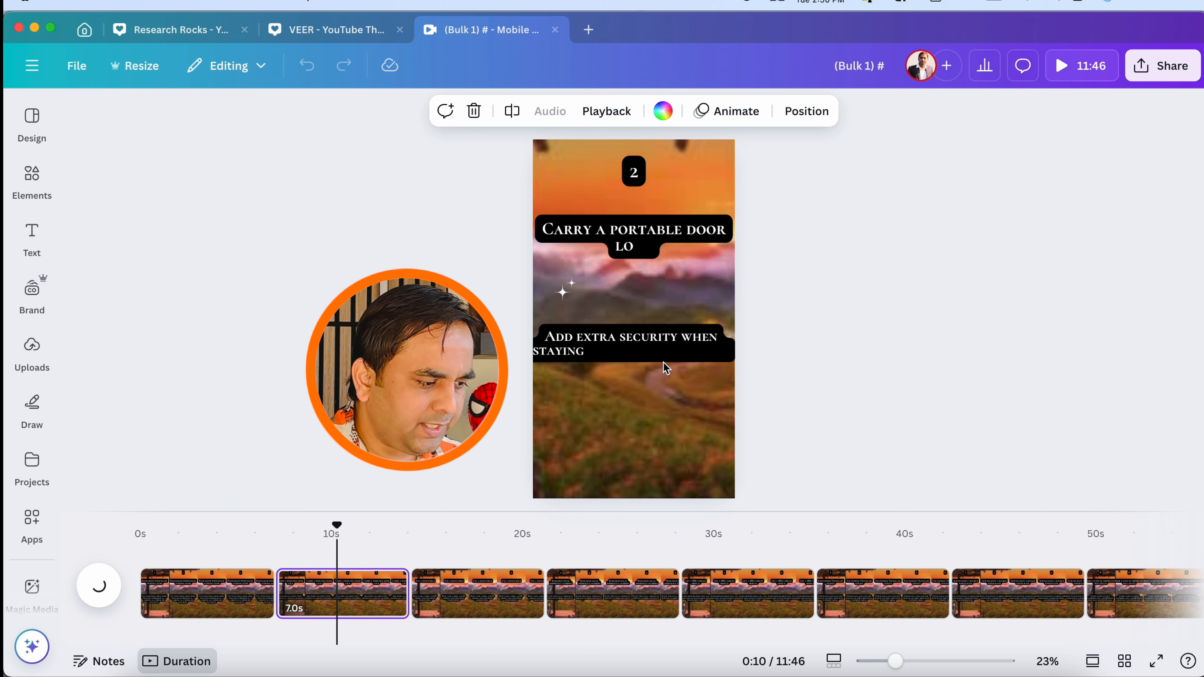
Step: Resize the description text on page 2 so it fits within the page width
click(711, 344)
drag(718, 344, 735, 349)
click(690, 405)
click(640, 350)
click(718, 362)
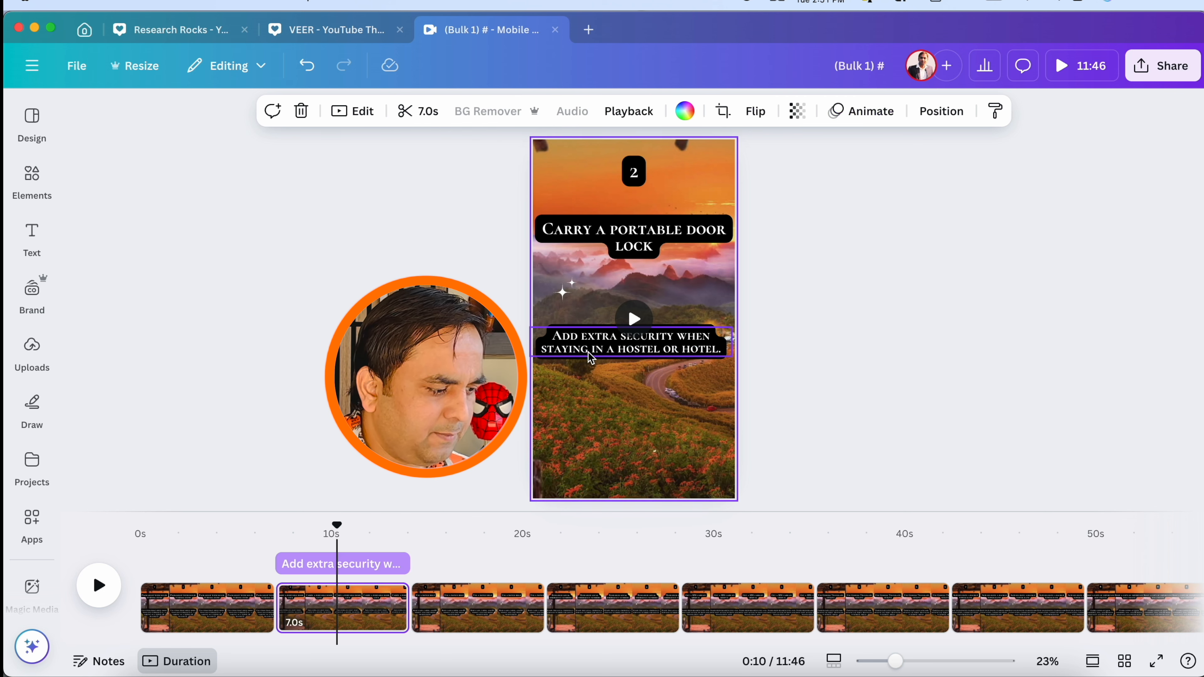
Step: Enlarge the description text on page 2 to font size 74,5 and adjust its placement
click(592, 355)
click(436, 112)
click(437, 112)
click(436, 112)
click(436, 112)
click(436, 112)
click(437, 112)
click(436, 112)
click(436, 112)
click(437, 111)
click(436, 112)
click(436, 112)
click(436, 112)
click(437, 112)
drag(652, 377, 655, 373)
Step: Play the video from the start of page 2 to check how the tips animate
click(277, 546)
key(space)
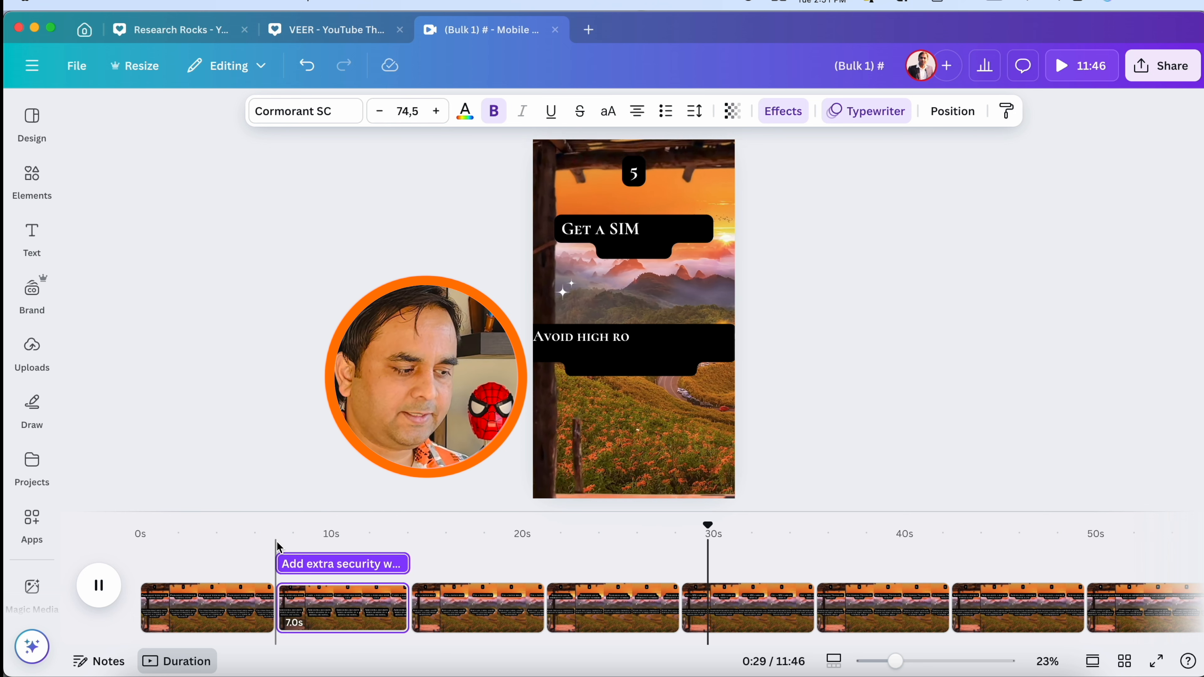
key(space)
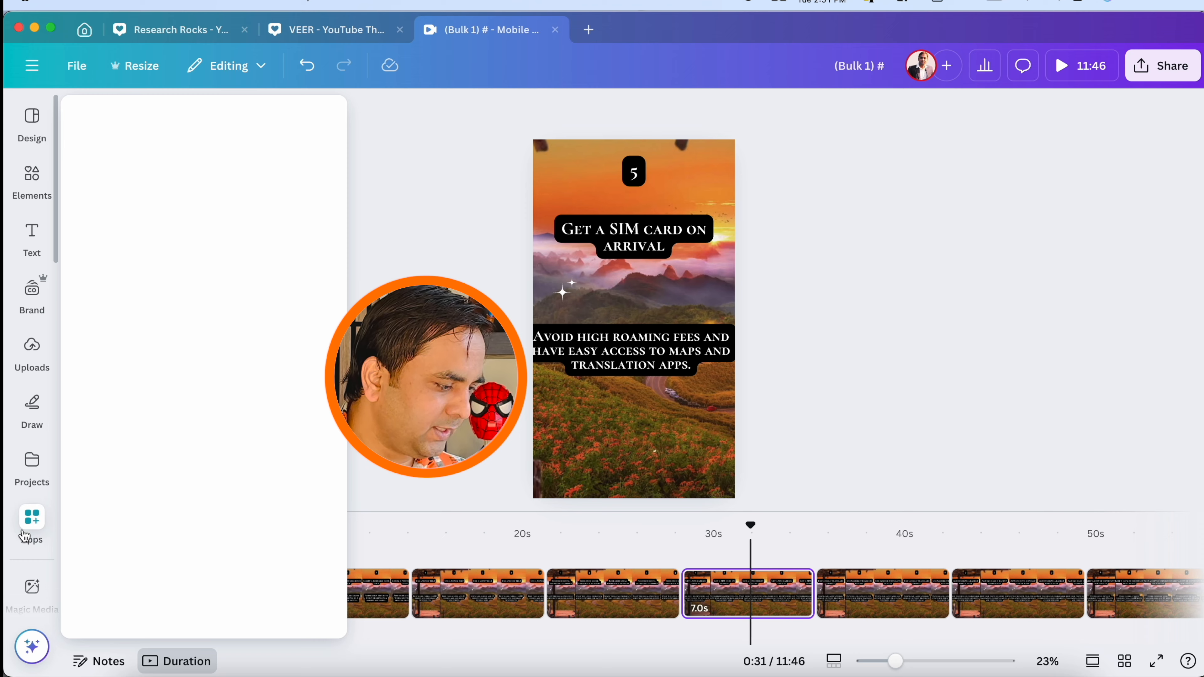
Step: Open the Audio app and search it for "music copyright free"
scroll(188, 508, down, 5)
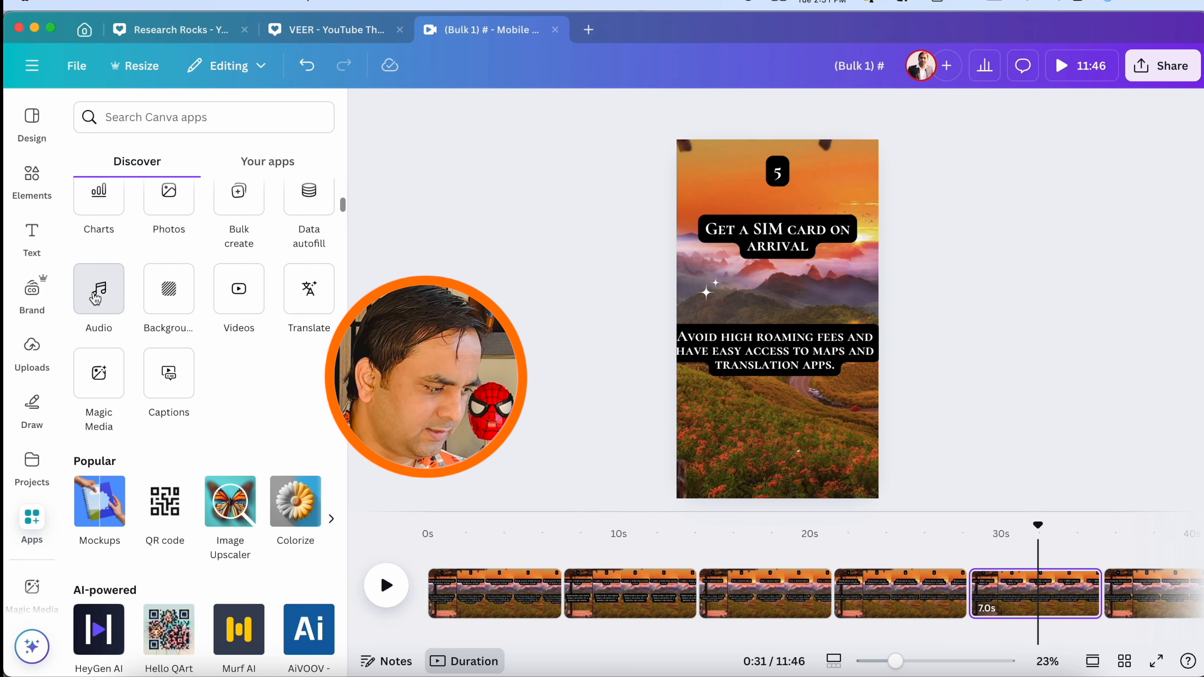
click(98, 296)
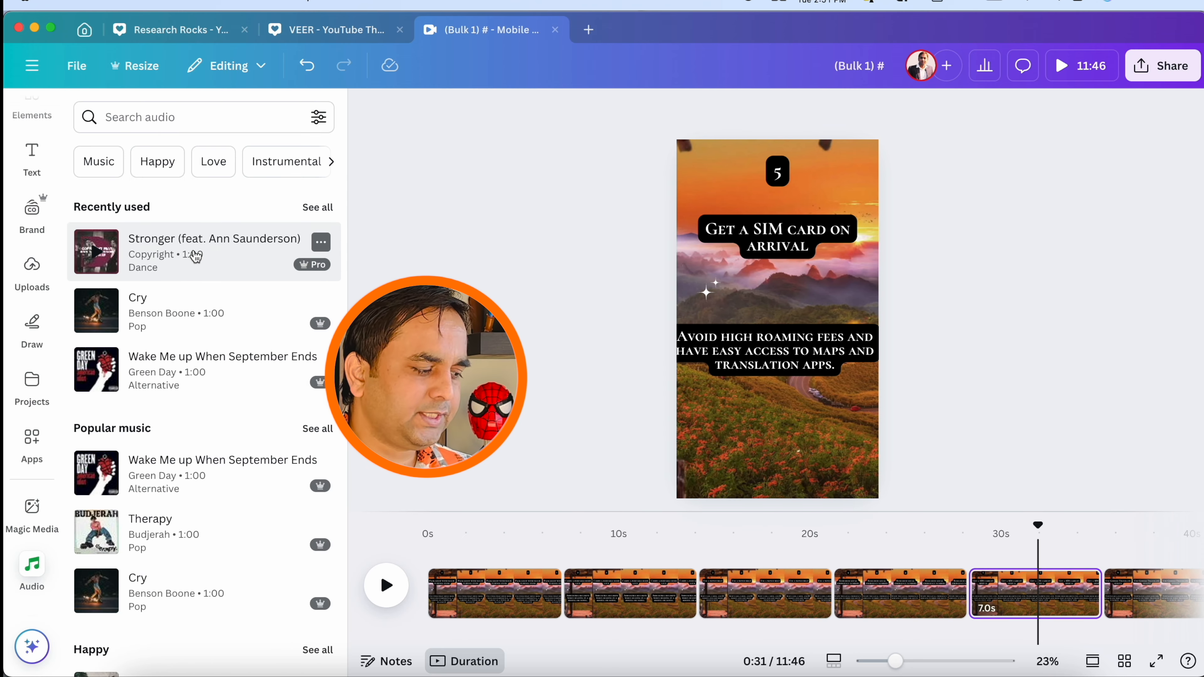
click(205, 125)
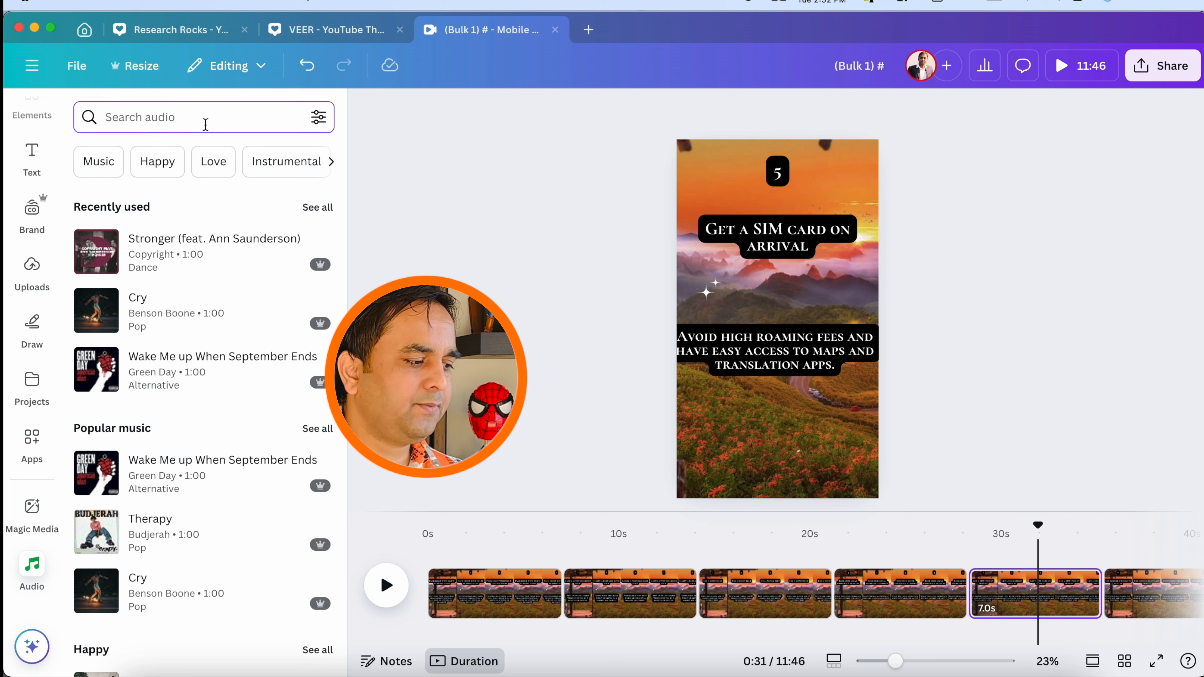
text(cop)
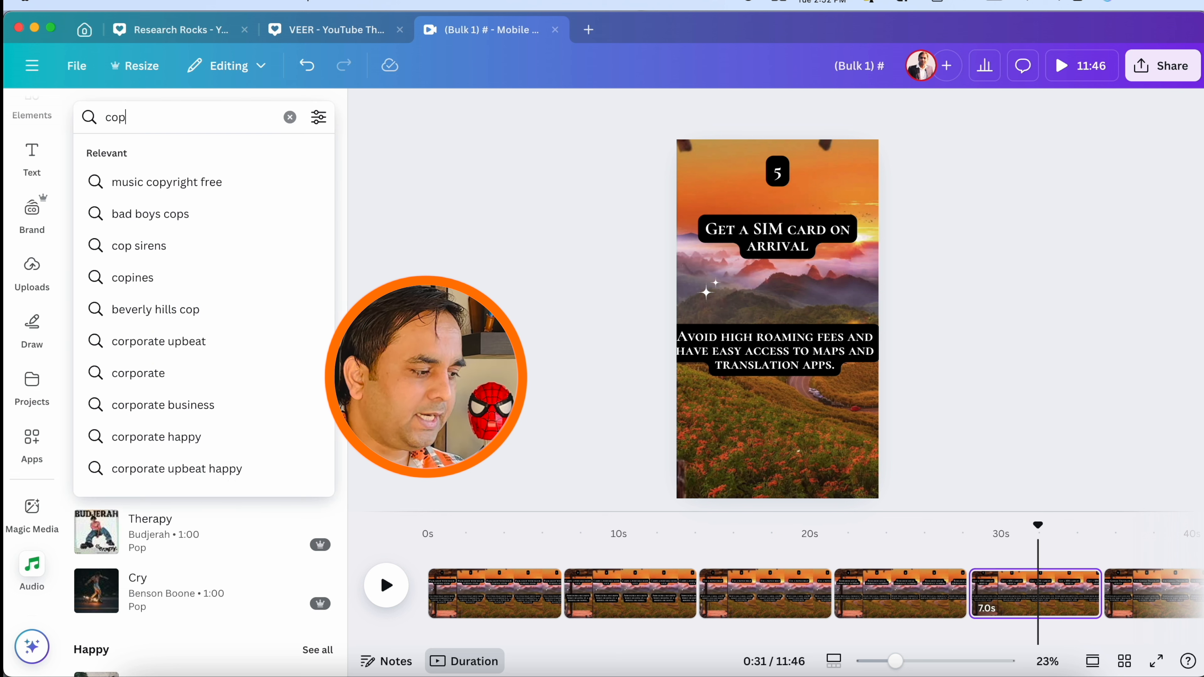
click(161, 182)
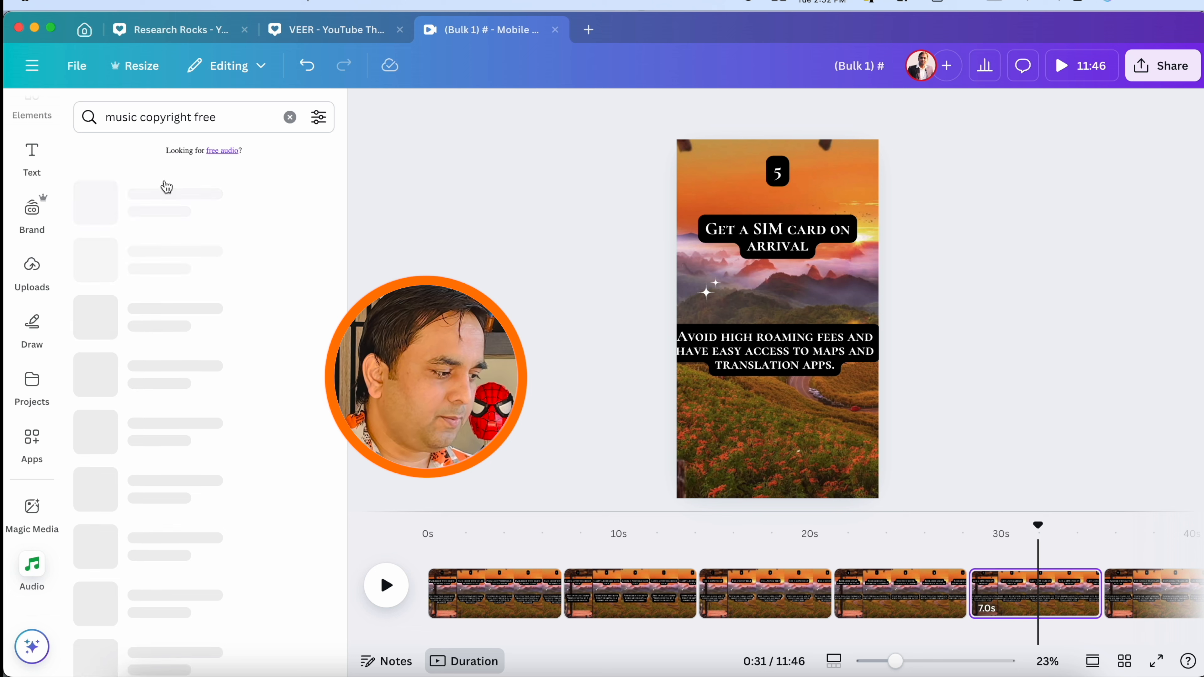
scroll(174, 213, down, 5)
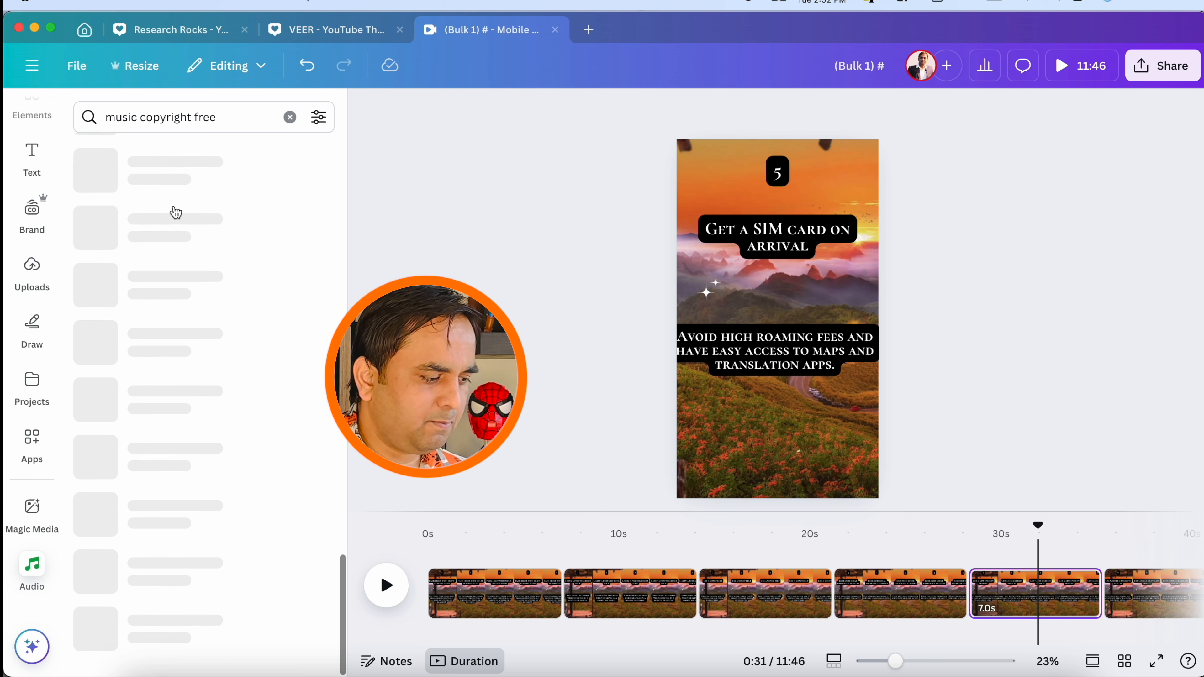
scroll(175, 212, up, 5)
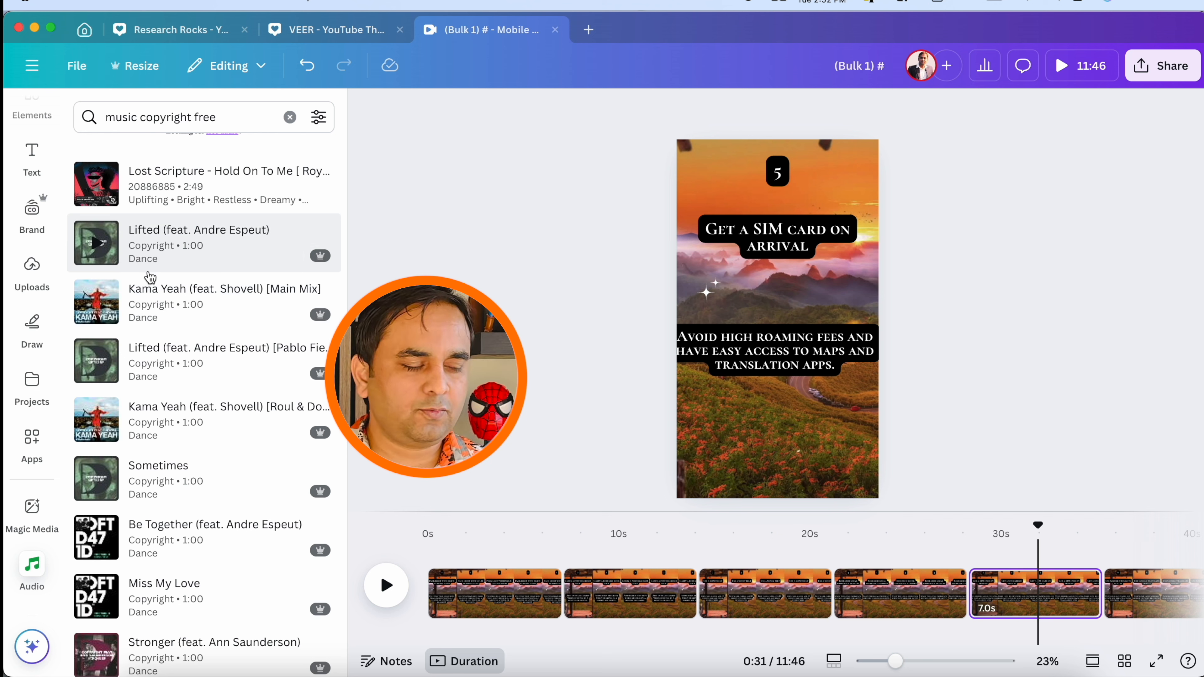
Step: Audition several of the copyright-free dance tracks and add one to the video from its start
key(XF86AudioRaiseVolume)
click(91, 237)
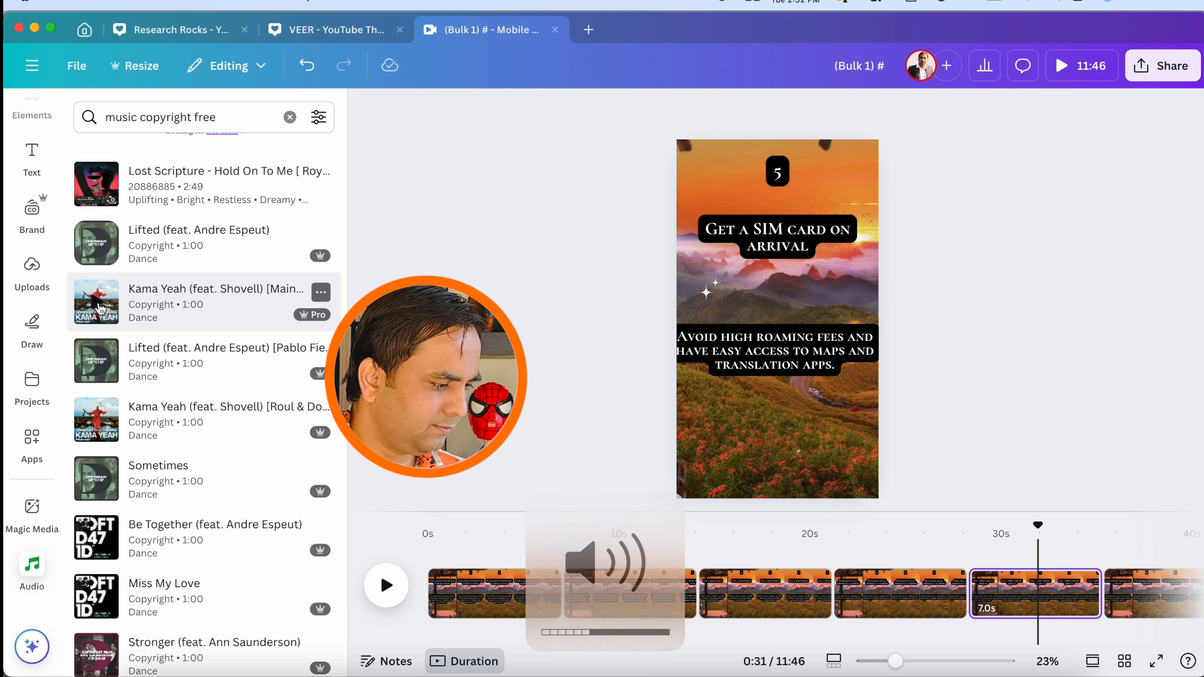
click(101, 309)
click(97, 364)
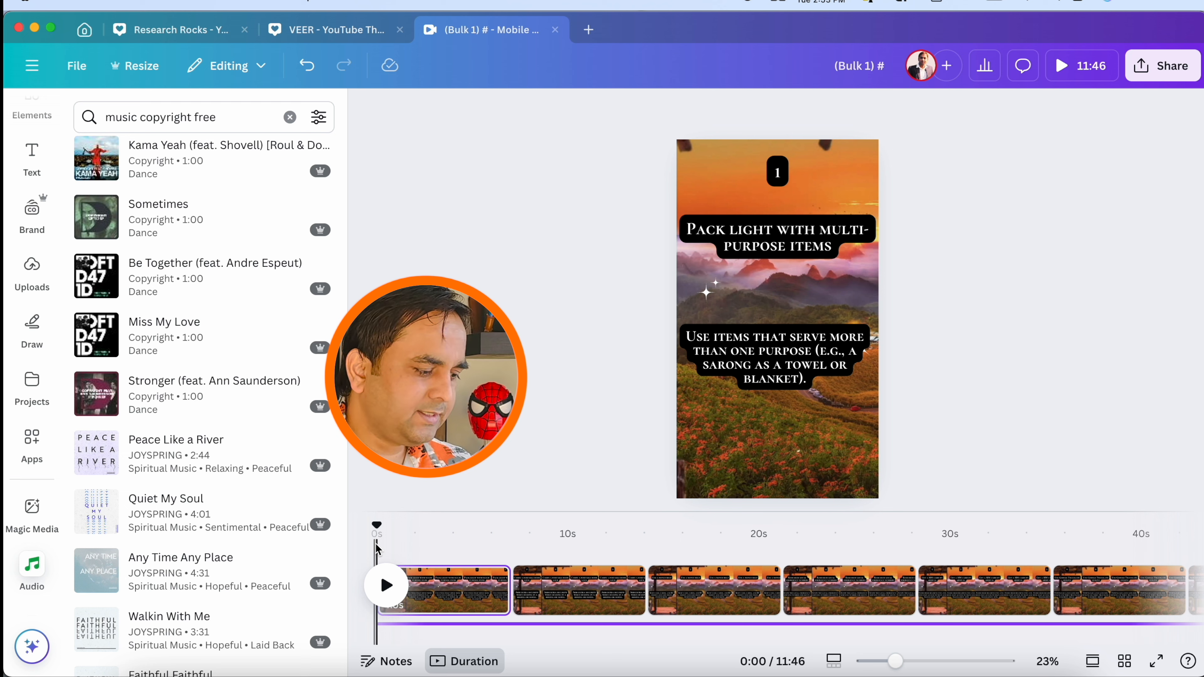
click(383, 574)
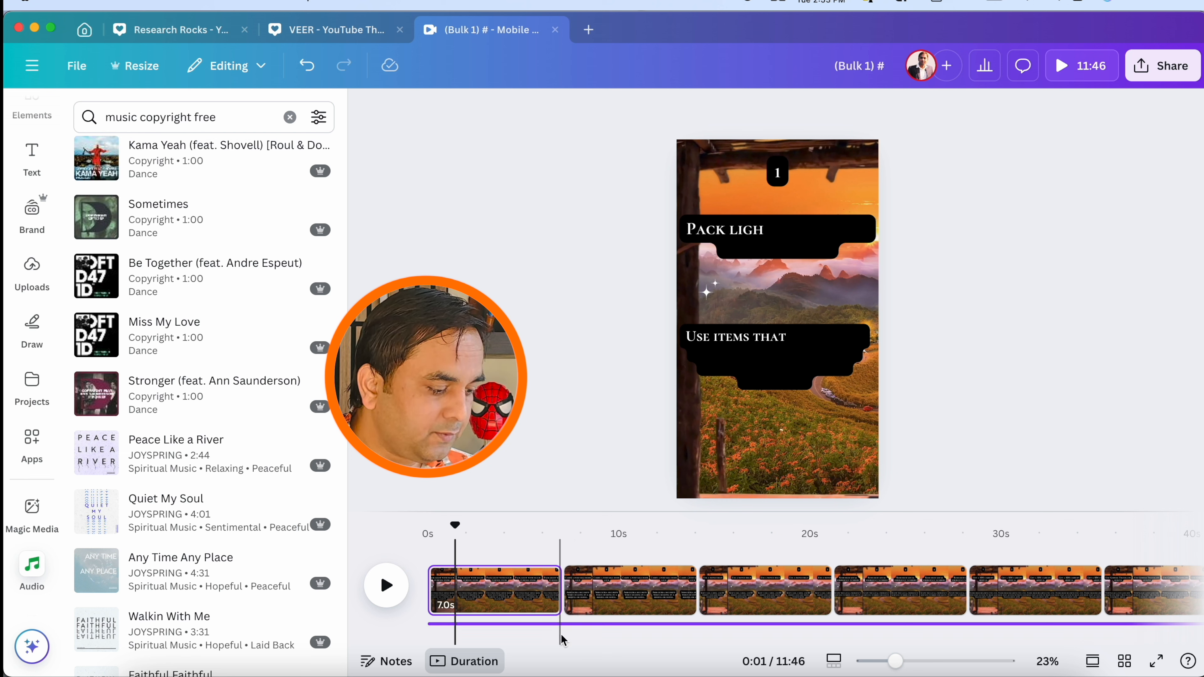
click(564, 625)
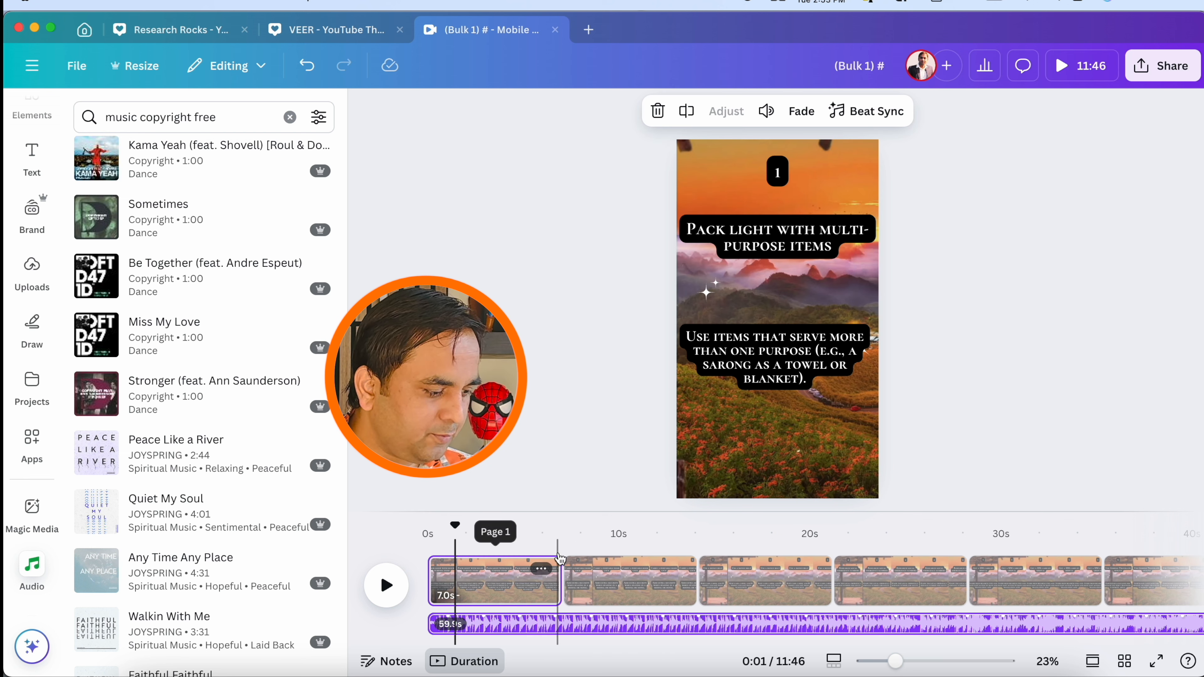
click(561, 620)
key(s)
key(space)
right_click(697, 619)
click(730, 473)
key(super+z)
Step: Split the music track at the ends of pages 1, 2 and 3
right_click(696, 621)
click(764, 596)
right_click(564, 625)
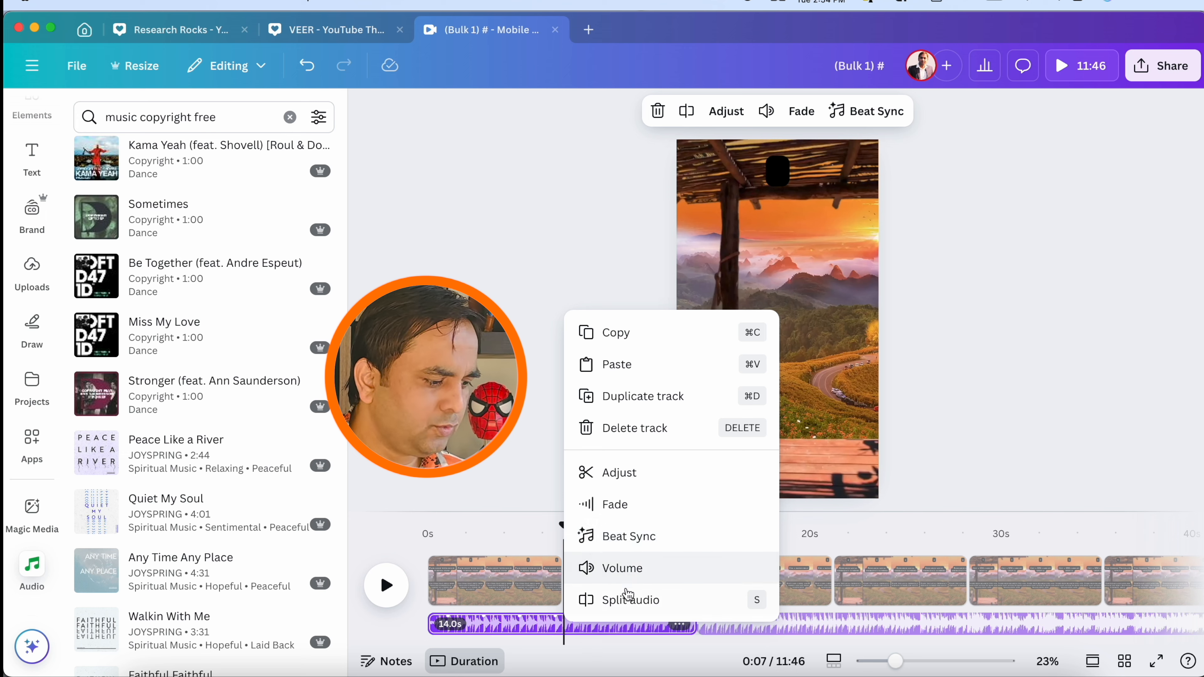
click(628, 592)
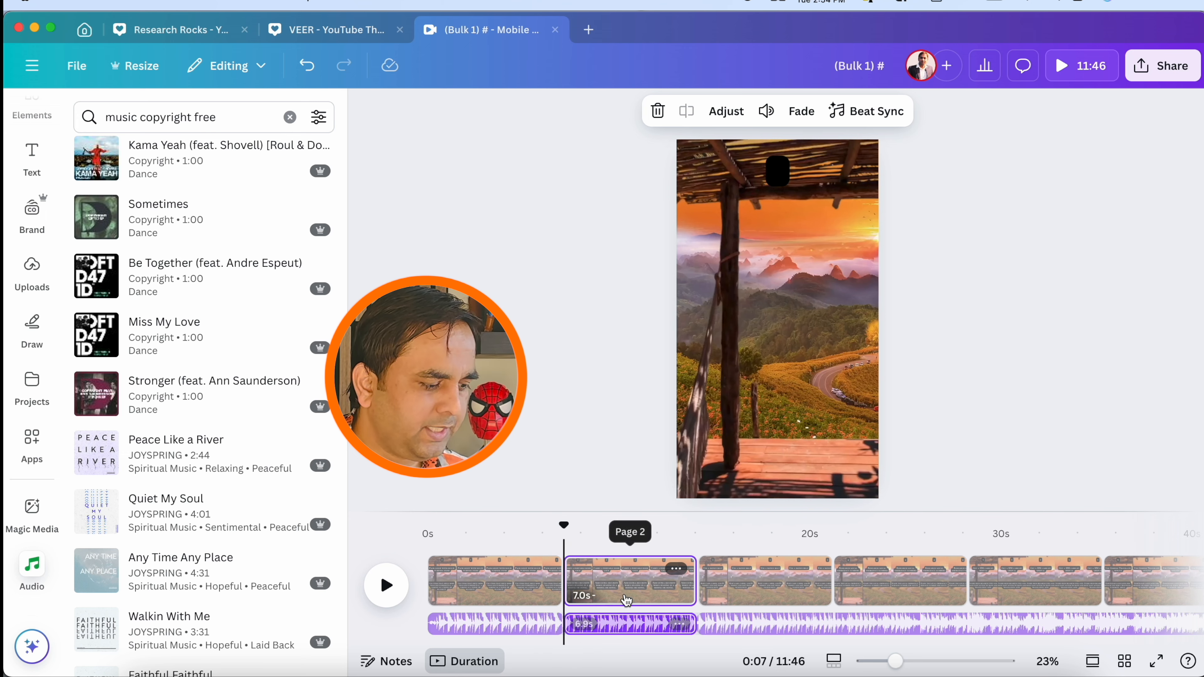
right_click(831, 619)
click(863, 597)
Step: Split the remaining music track at the ends of pages 4, 5, 6 and 7
scroll(806, 617, right, 8)
right_click(577, 620)
click(611, 597)
right_click(715, 620)
click(751, 597)
right_click(848, 621)
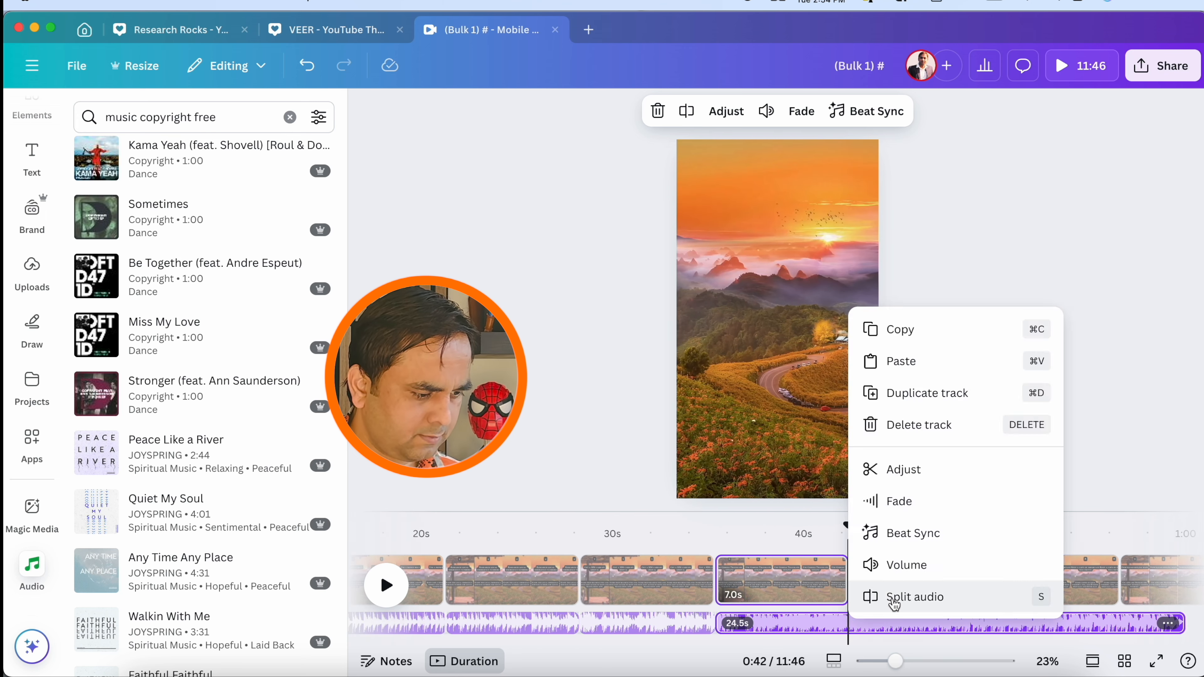
click(890, 599)
right_click(985, 621)
click(1034, 597)
Step: Split the music at the end of page 8 and delete the leftover piece under page 9
right_click(991, 621)
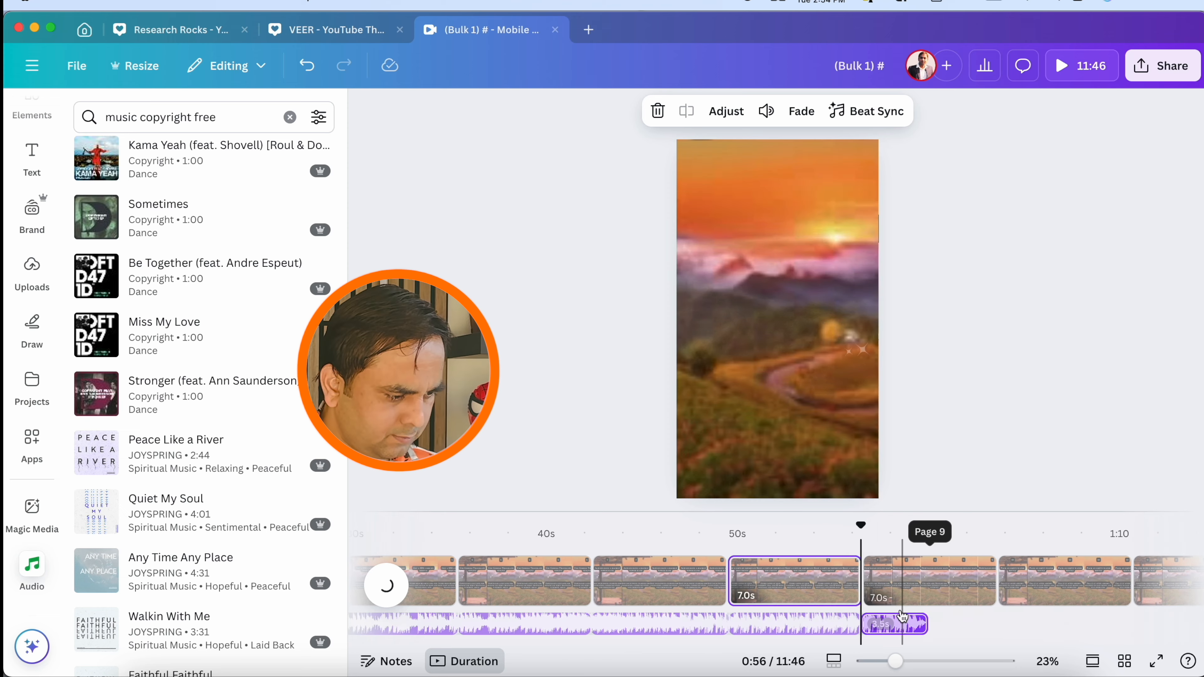
click(903, 625)
key(Delete)
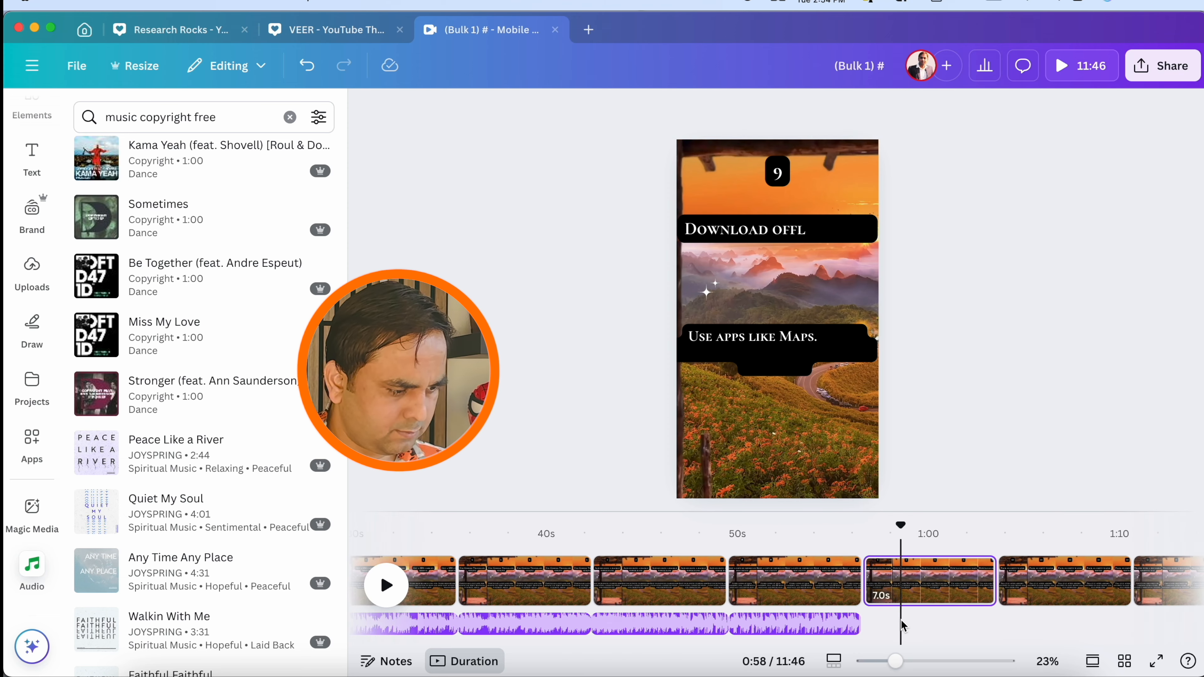
Step: Copy all eight music segments under pages 1 to 8 and paste them starting at the end of page 8
scroll(645, 643, left, 10)
click(535, 624)
shift+click(976, 624)
scroll(975, 624, right, 8)
shift+click(922, 626)
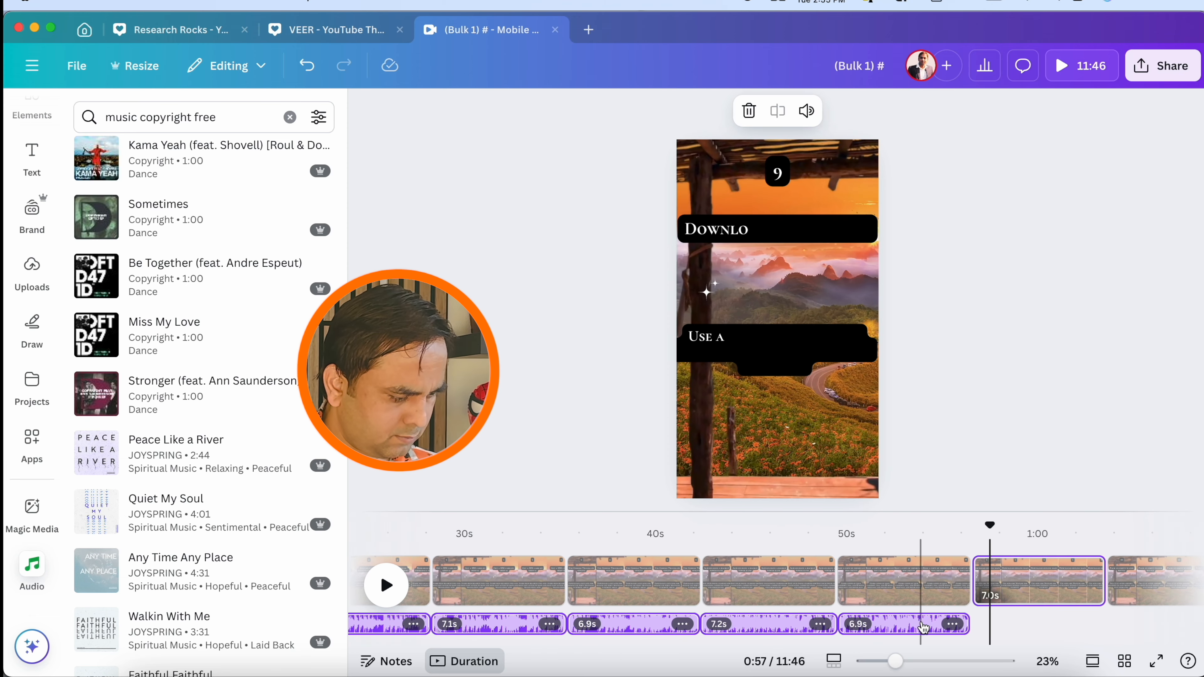
click(973, 628)
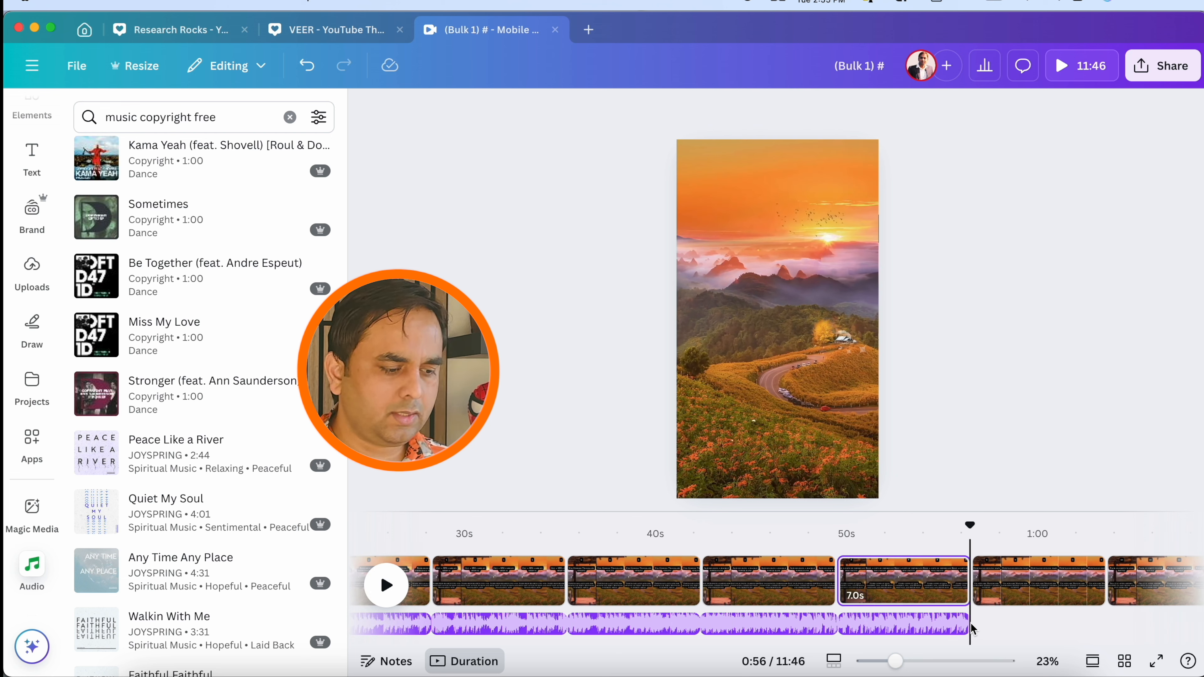
key(super+v)
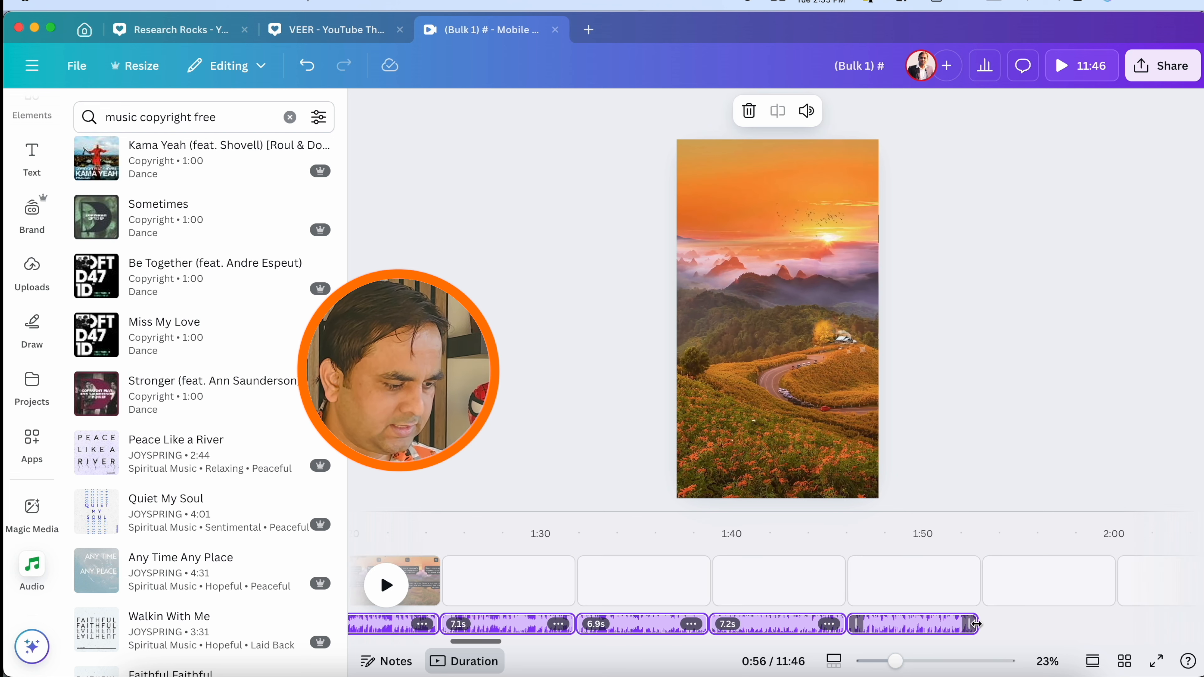
Step: Paste the eight-segment music block repeatedly, end to end, under the remaining pages and play the video from its start
key(super+v)
key(super+v)
key(super+v)
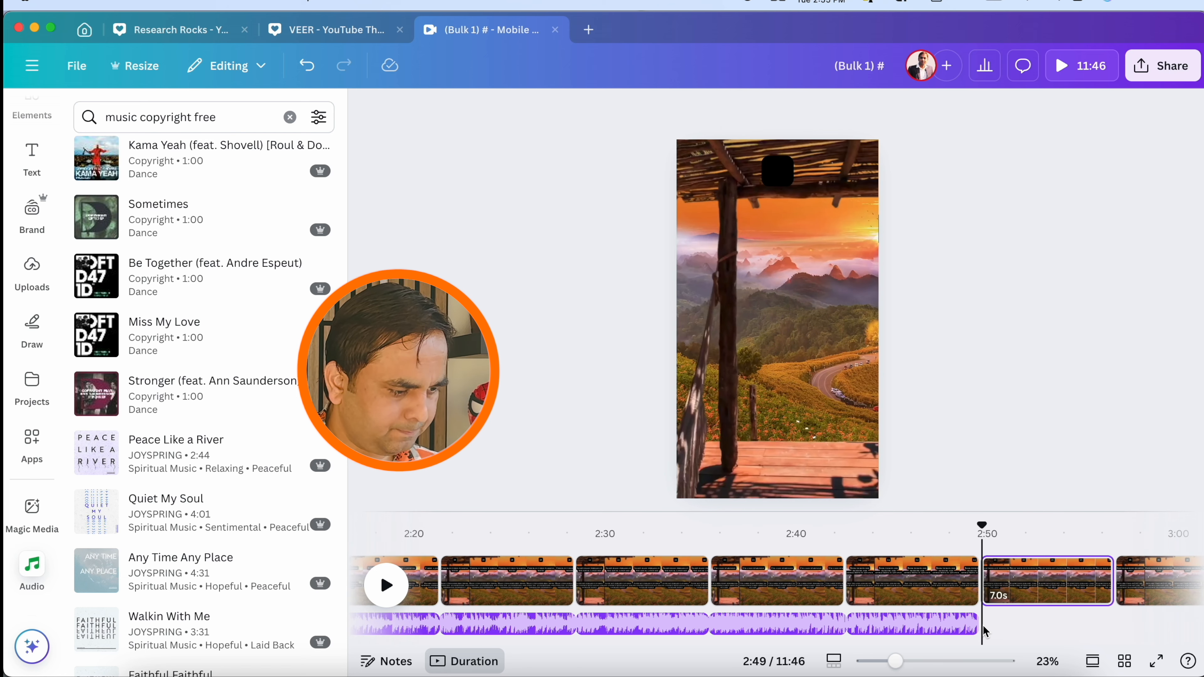
key(super+v)
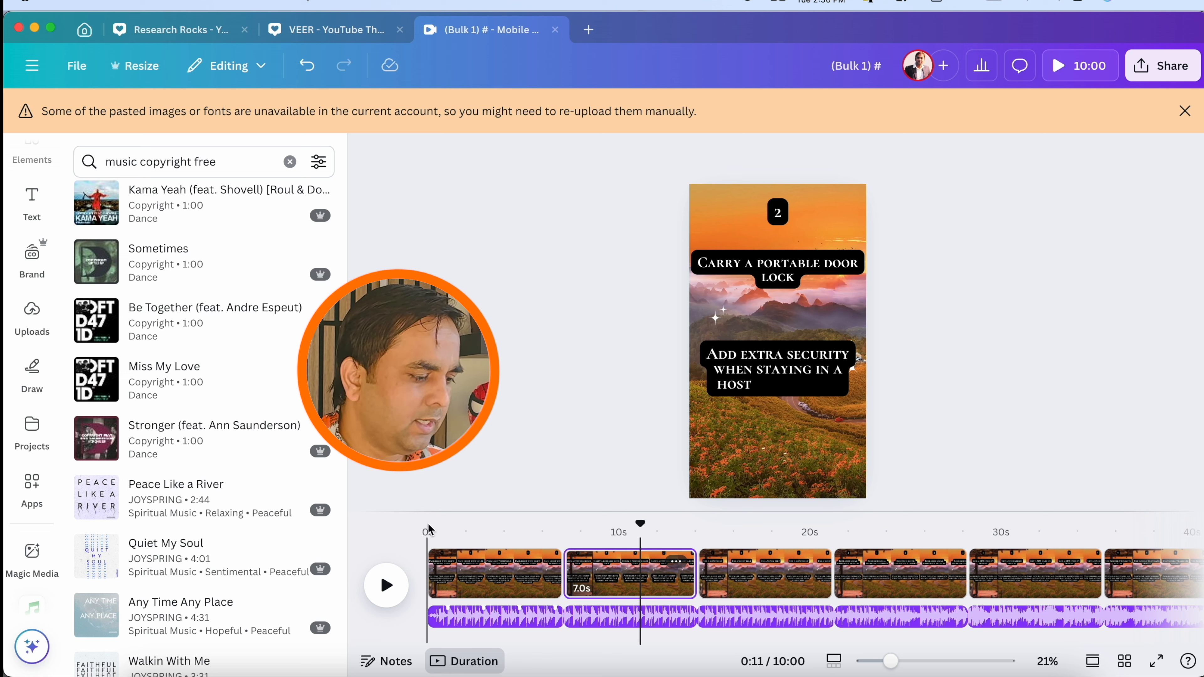
key(space)
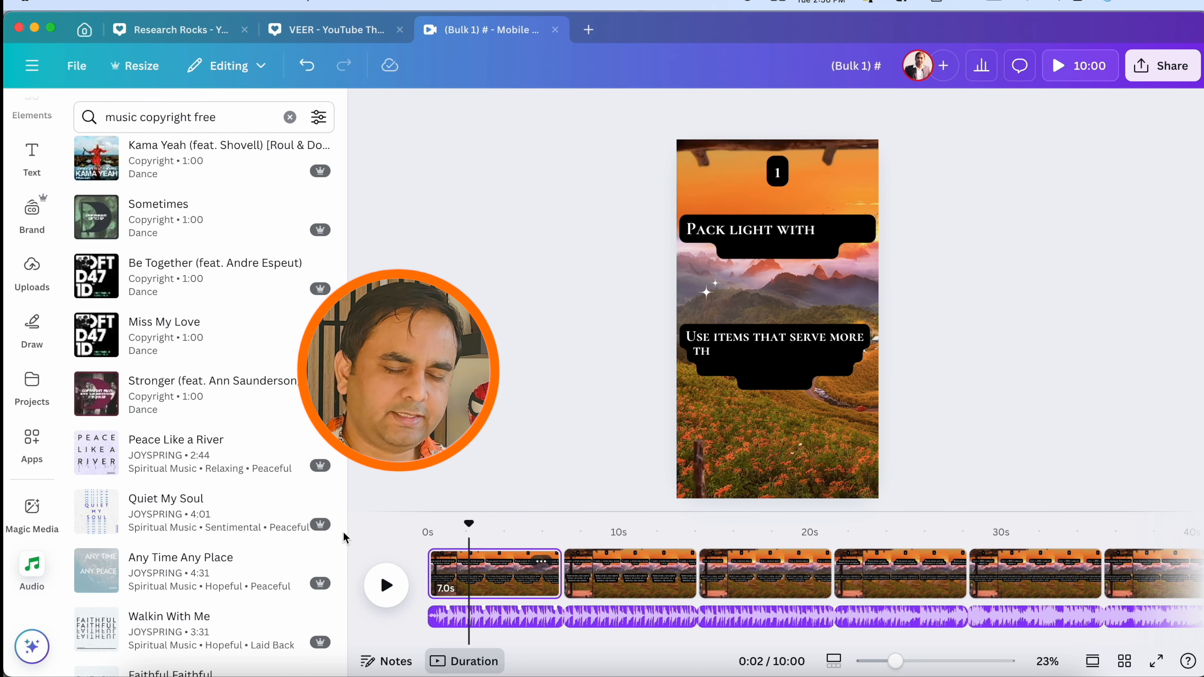
Step: Rename the design as "Travelling tips"
click(76, 66)
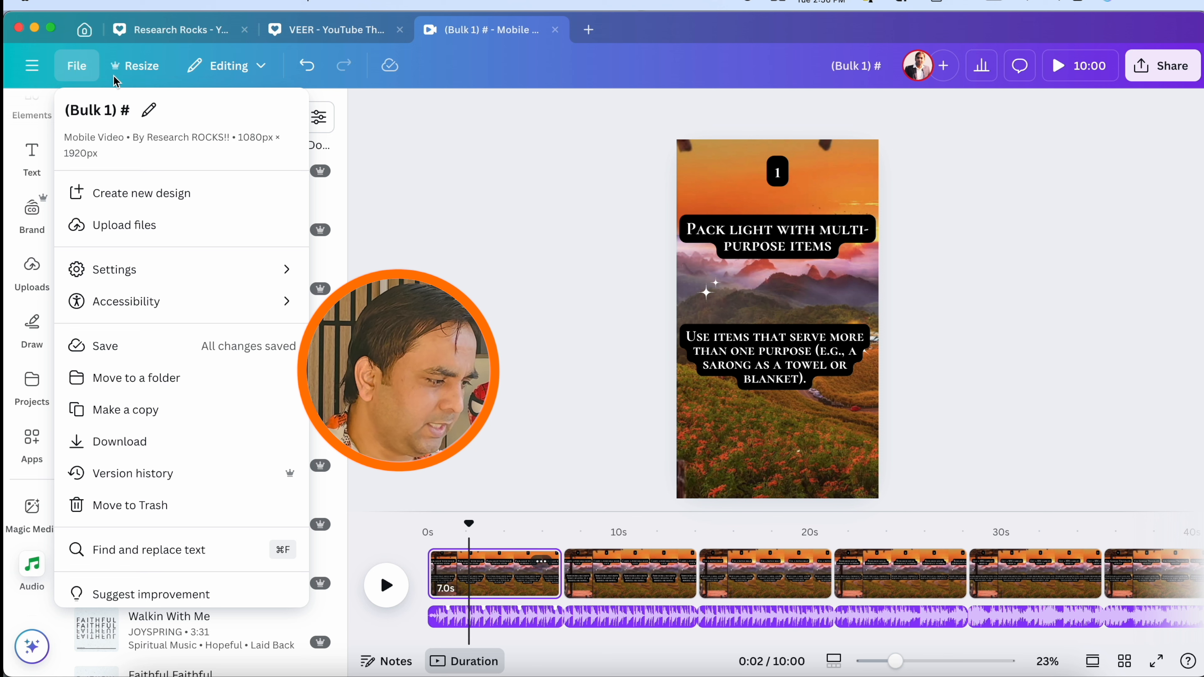
click(153, 114)
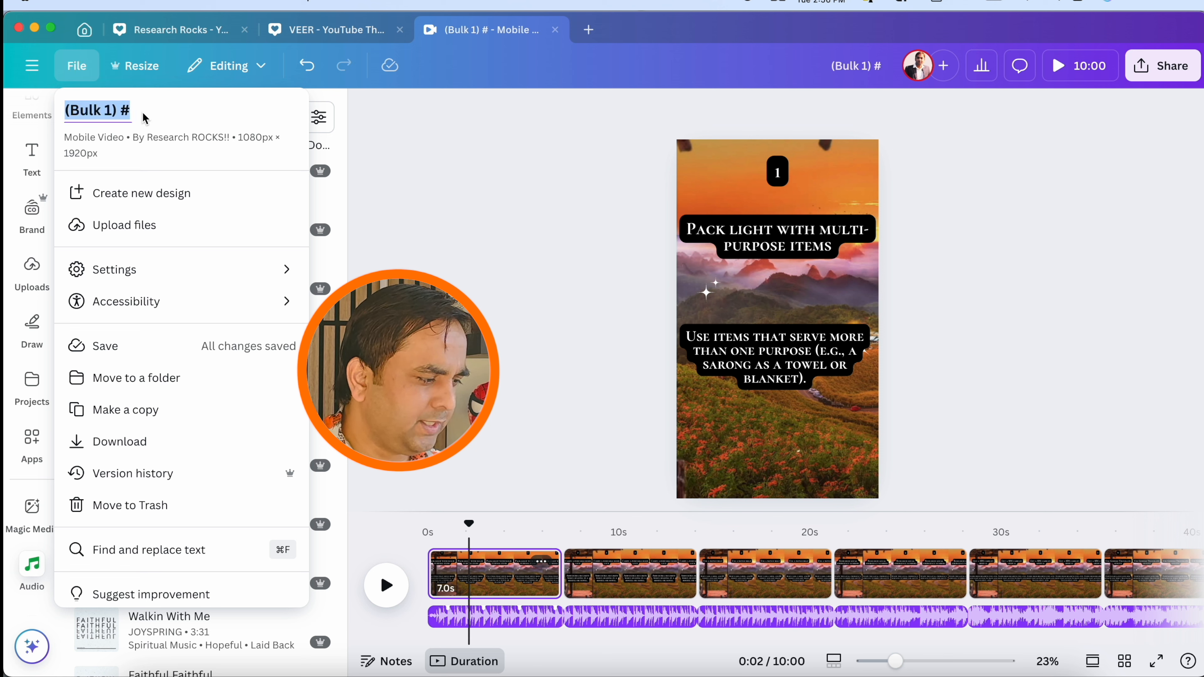
key(F5)
text(Travelling tips)
Step: Download all pages as separate MP4 videos in 4K (UHD) quality and save them as Travelling tips.zip in Downloads
click(120, 441)
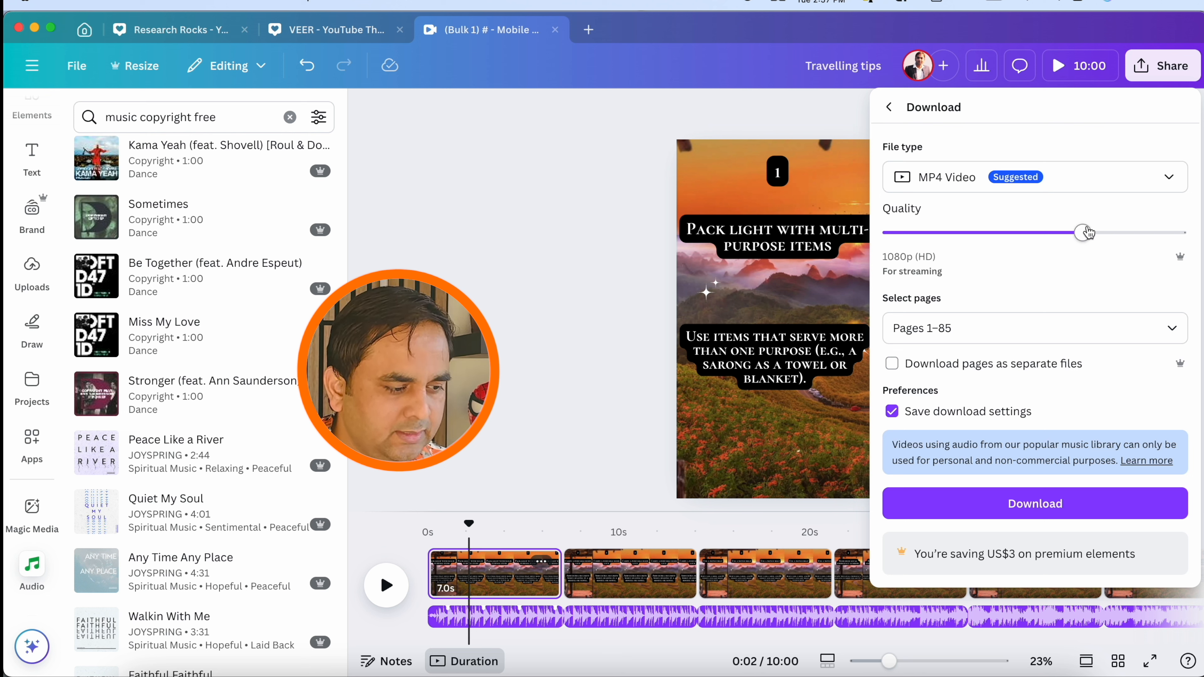
drag(1106, 234, 1202, 230)
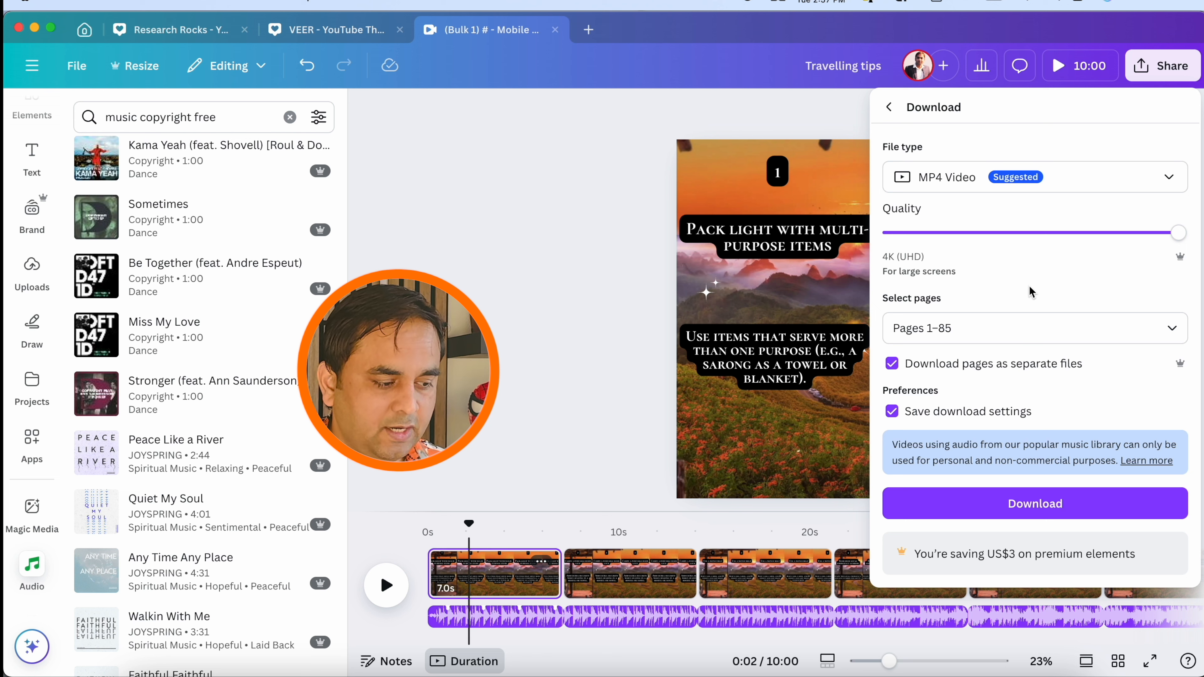
click(1092, 521)
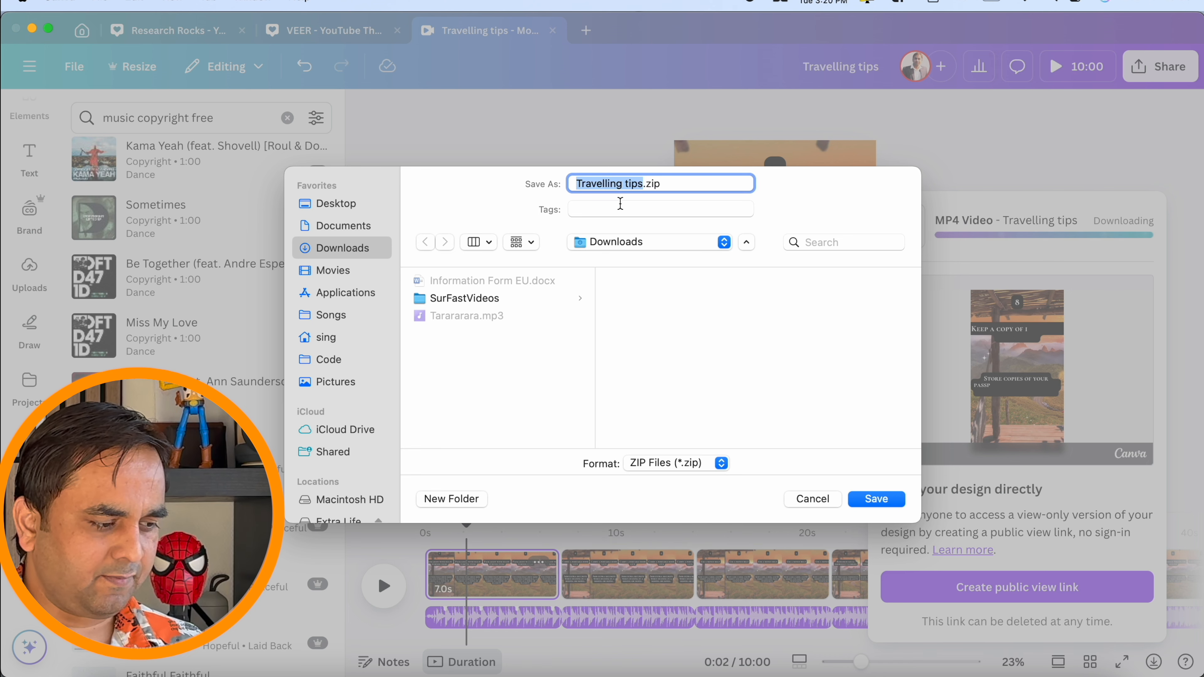
click(876, 498)
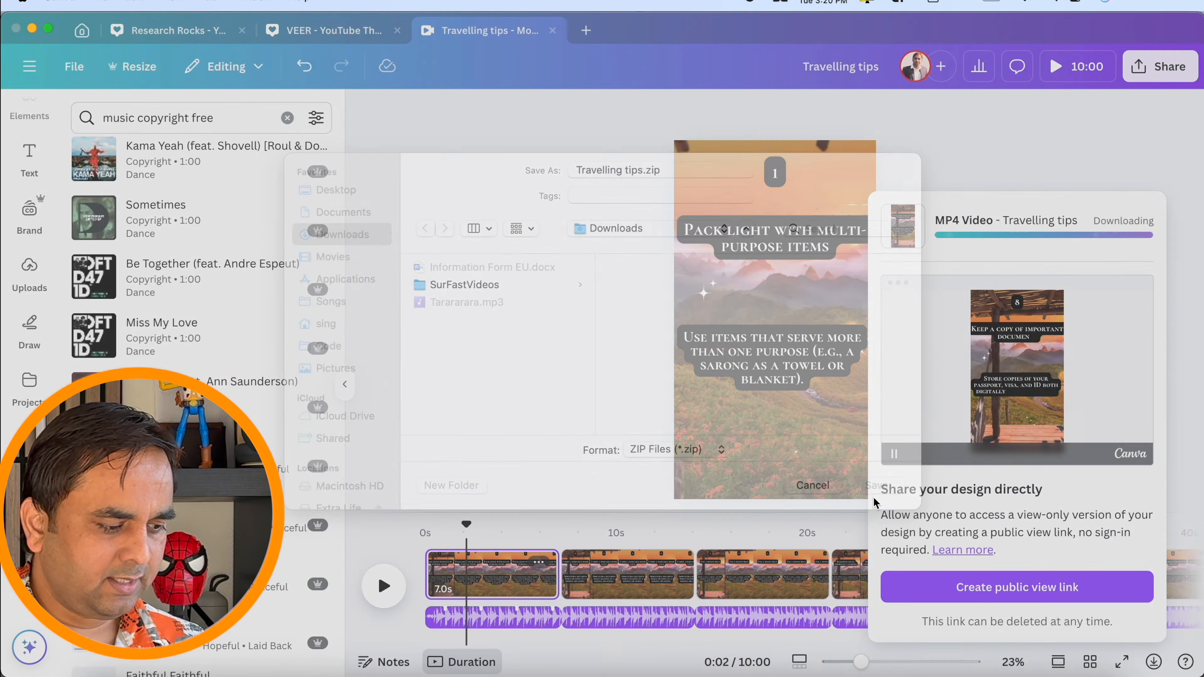
Step: Switch to Finder, extract Travelling tips.zip in the Downloads folder and open the extracted folder
click(115, 673)
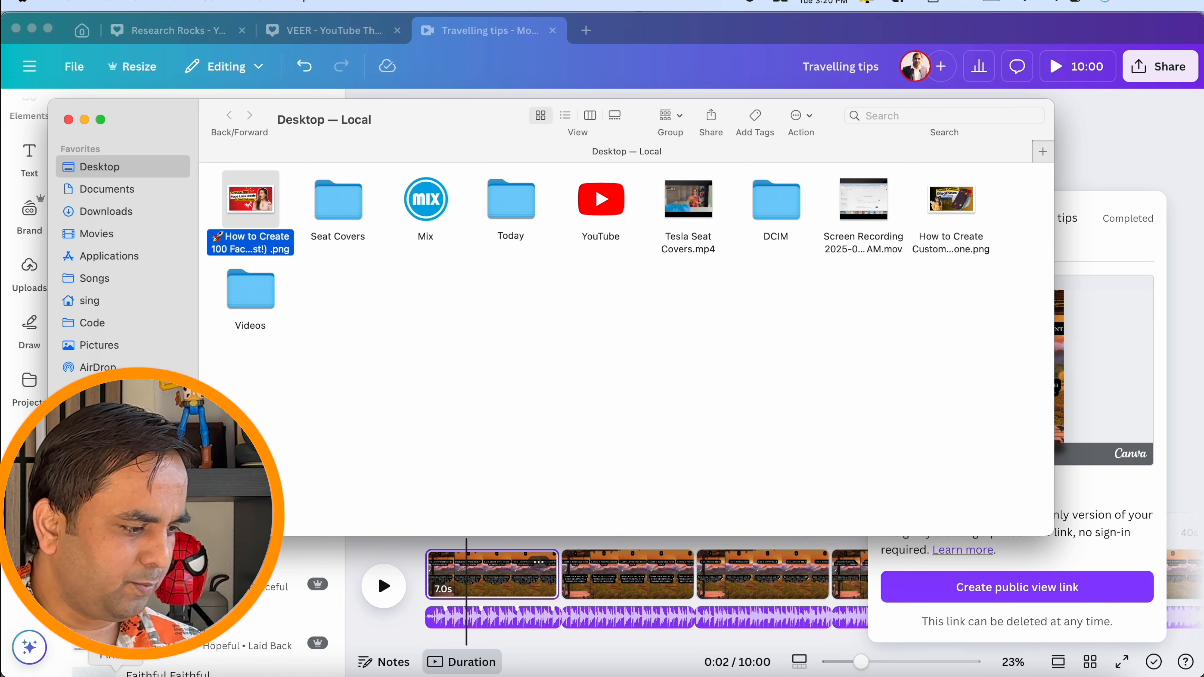
click(93, 222)
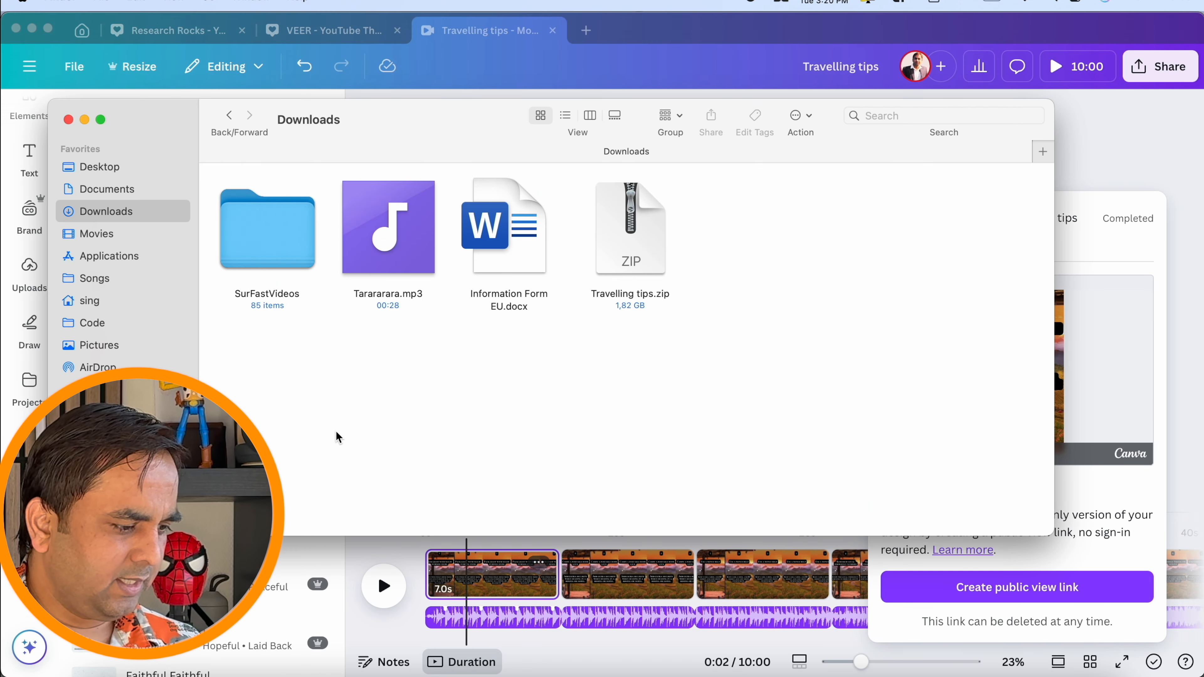
click(635, 261)
right_click(635, 260)
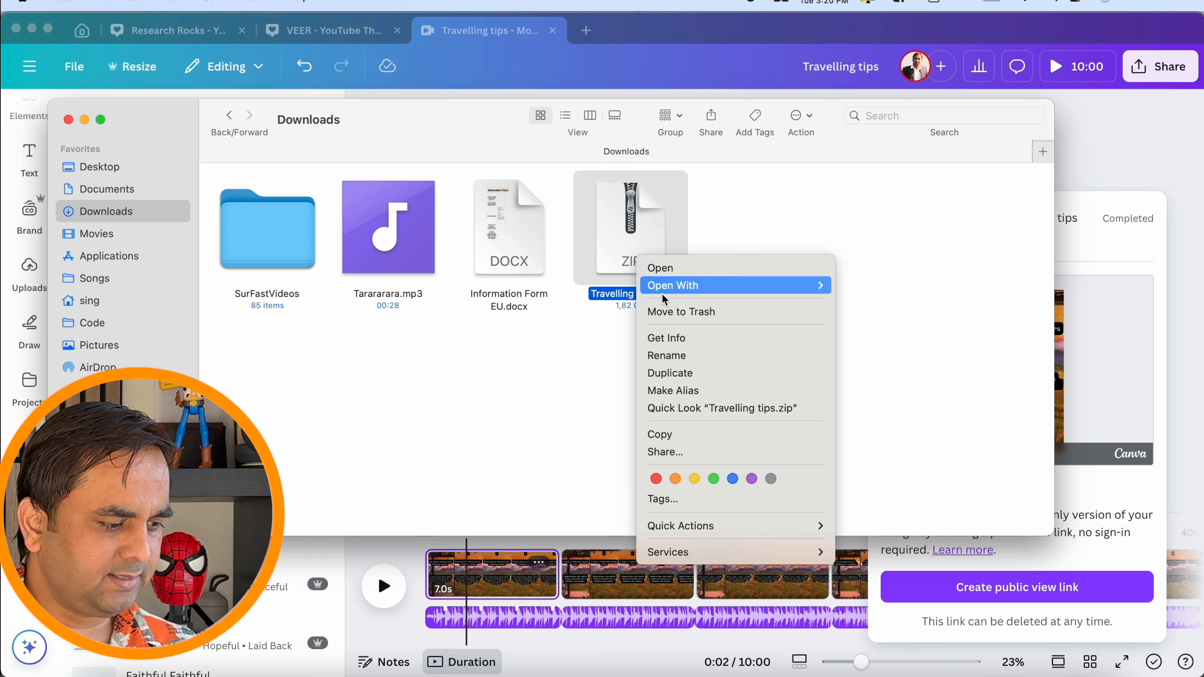
mouse_move(672, 291)
click(870, 312)
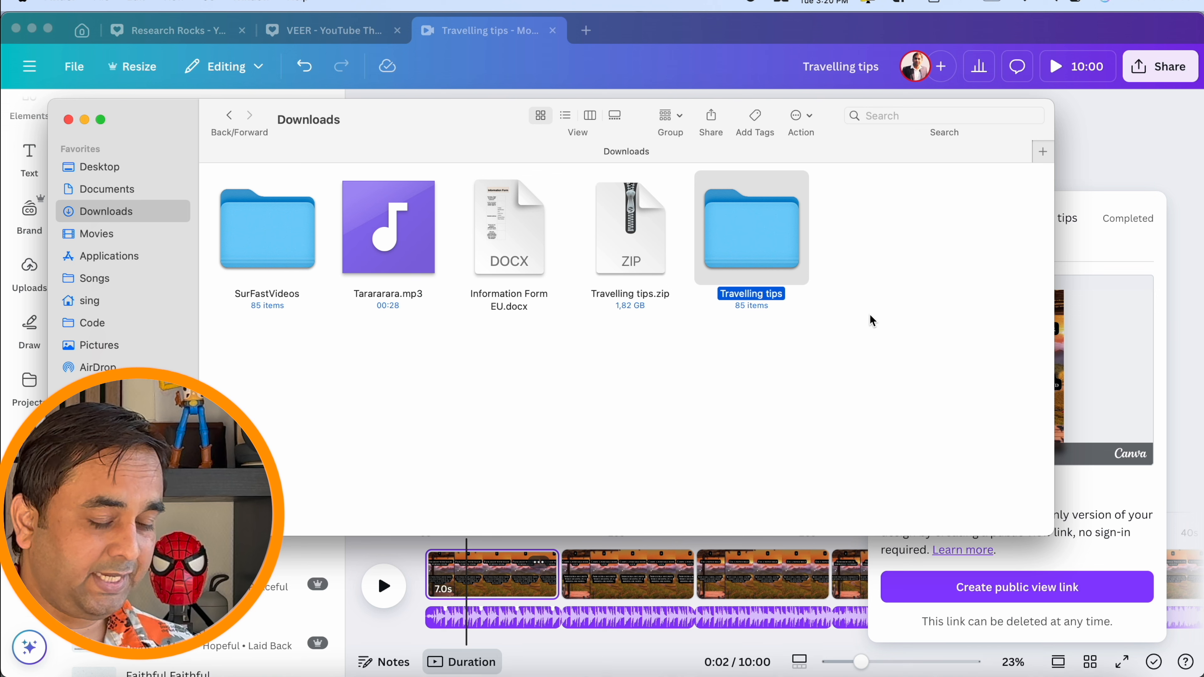
double_click(785, 223)
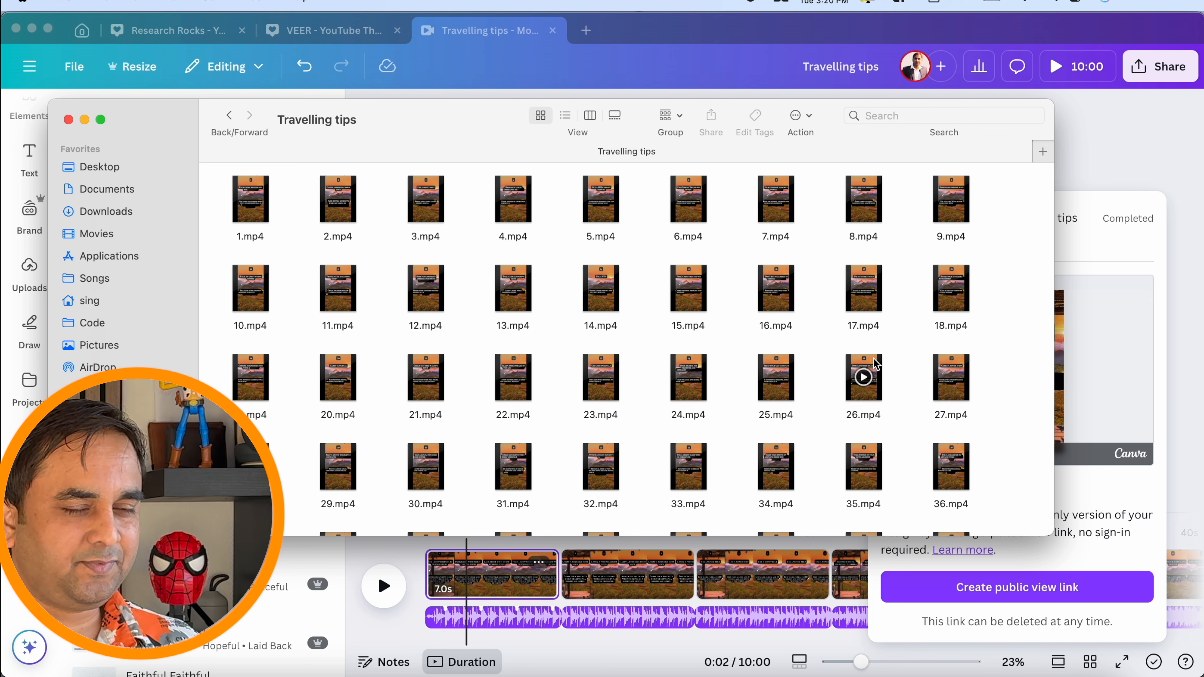
Step: Play the exported videos 1.mp4 and 2.mp4 to check their text animation and music, closing each one after viewing
double_click(251, 203)
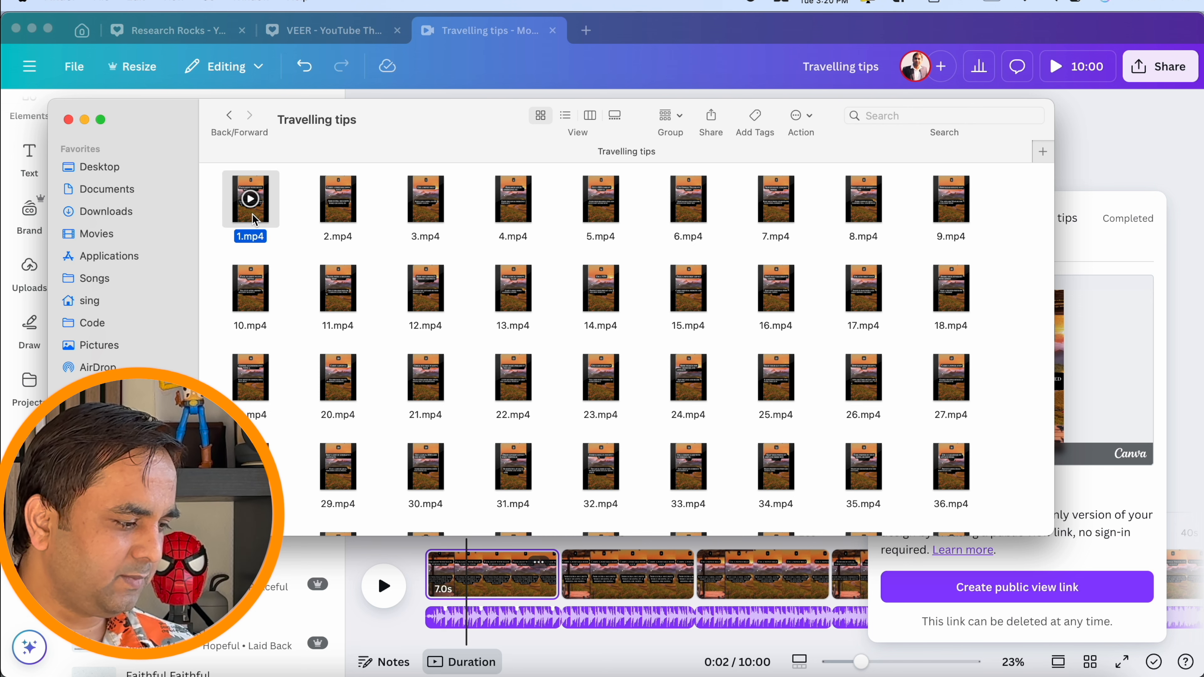
drag(487, 127, 684, 133)
click(144, 288)
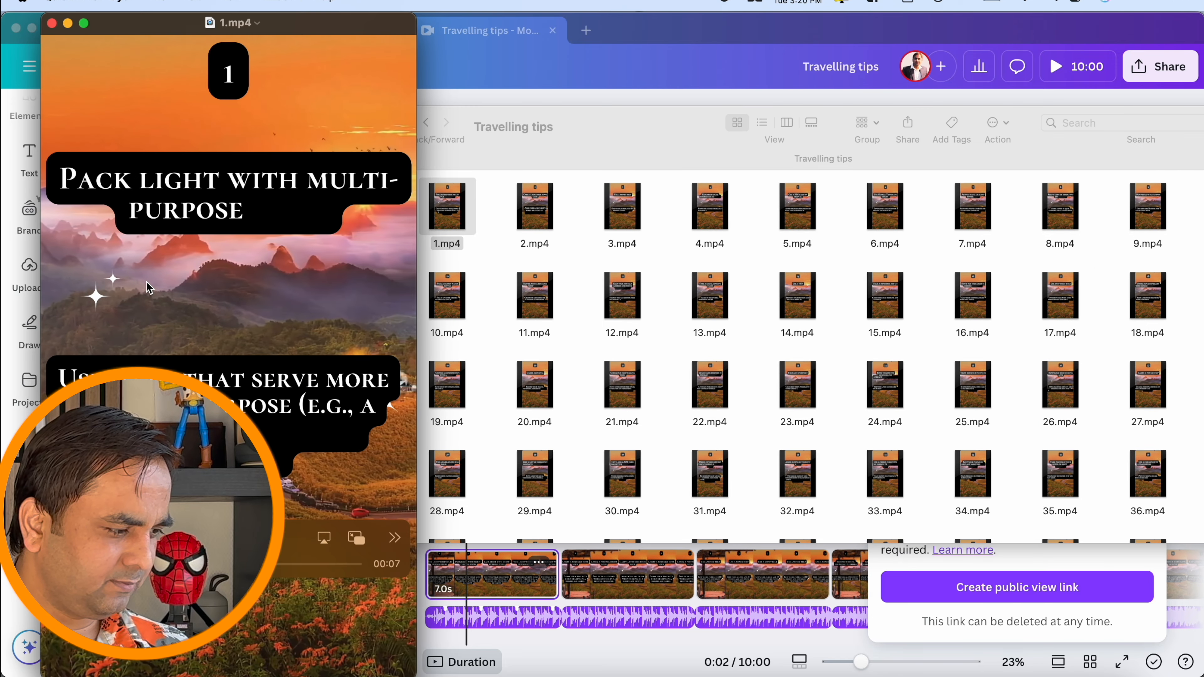
click(52, 24)
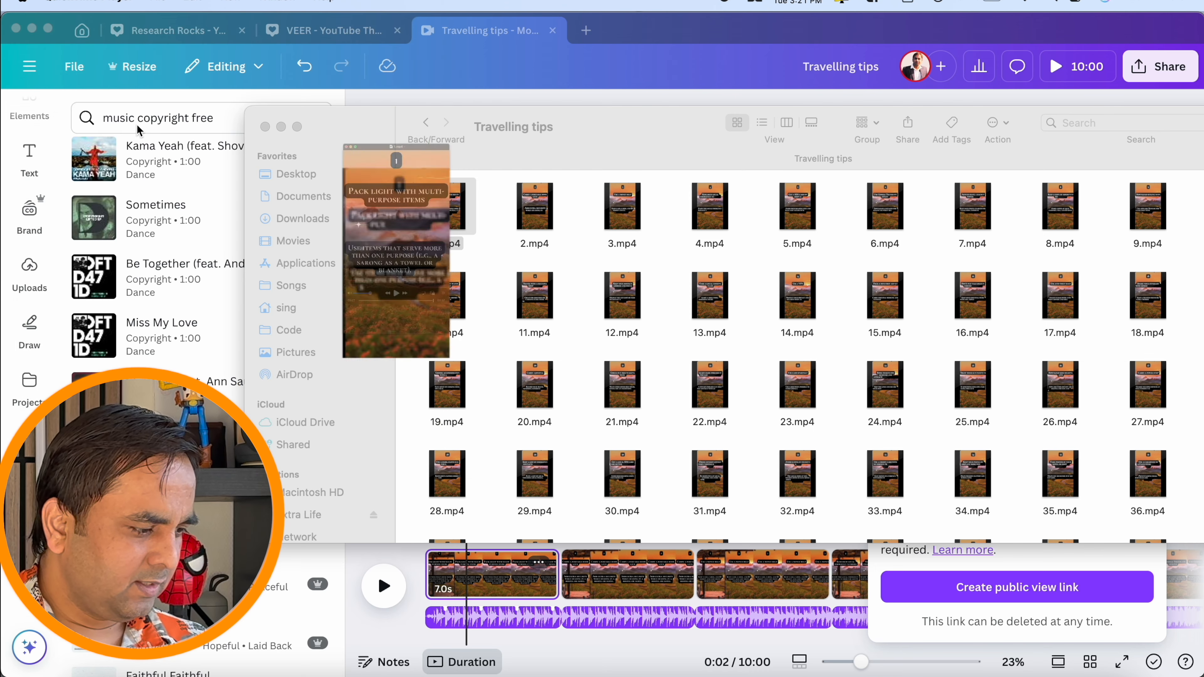
double_click(516, 231)
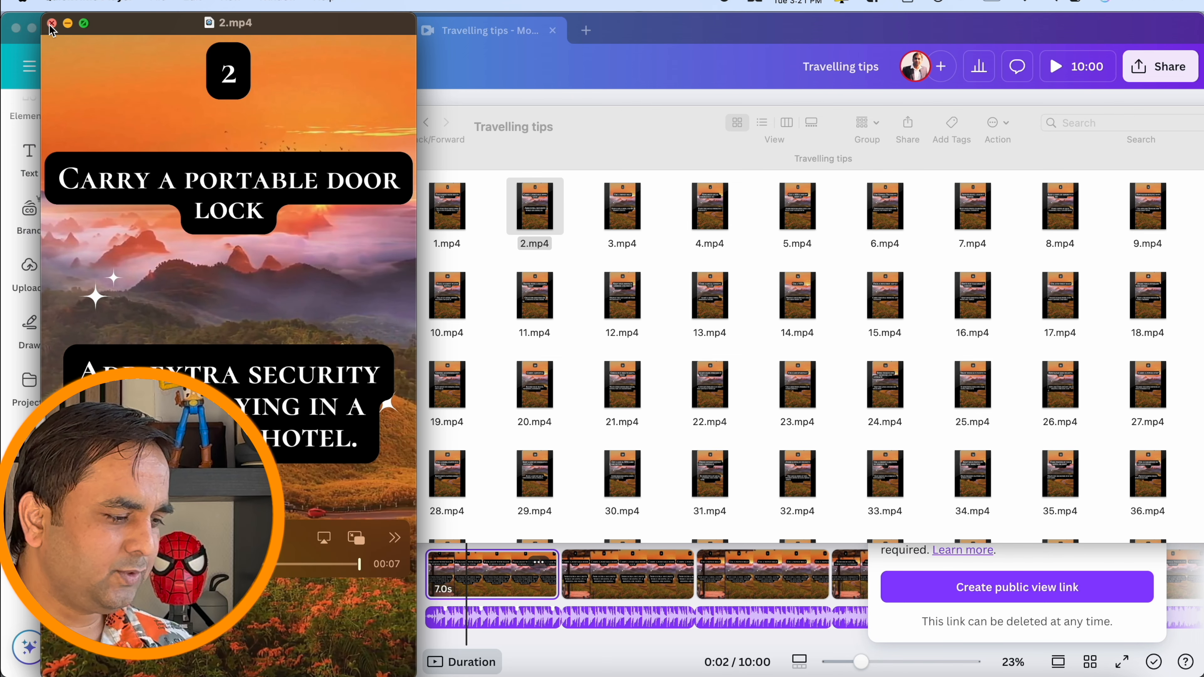
click(51, 27)
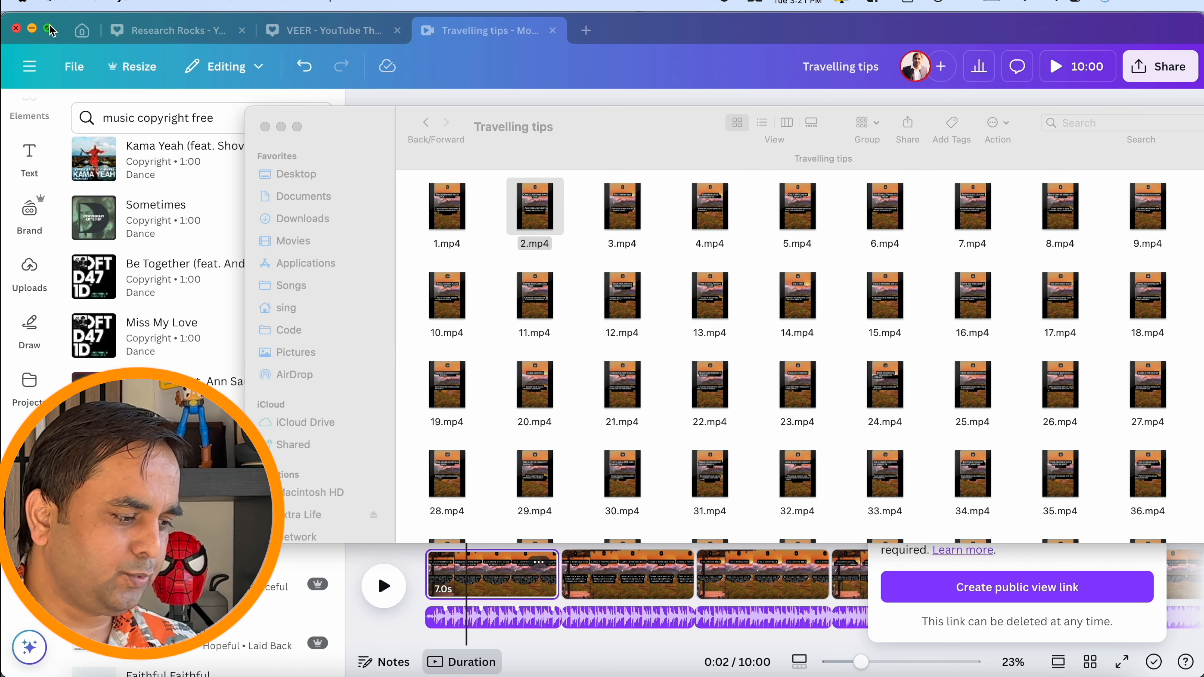
click(452, 226)
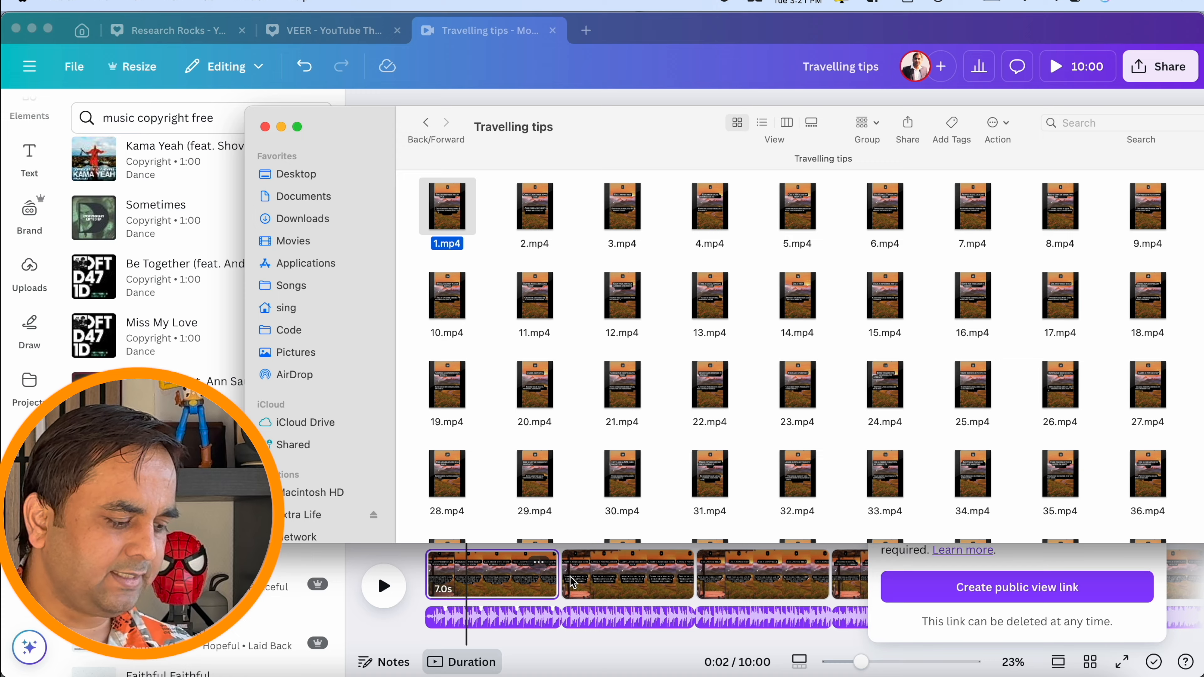
click(457, 670)
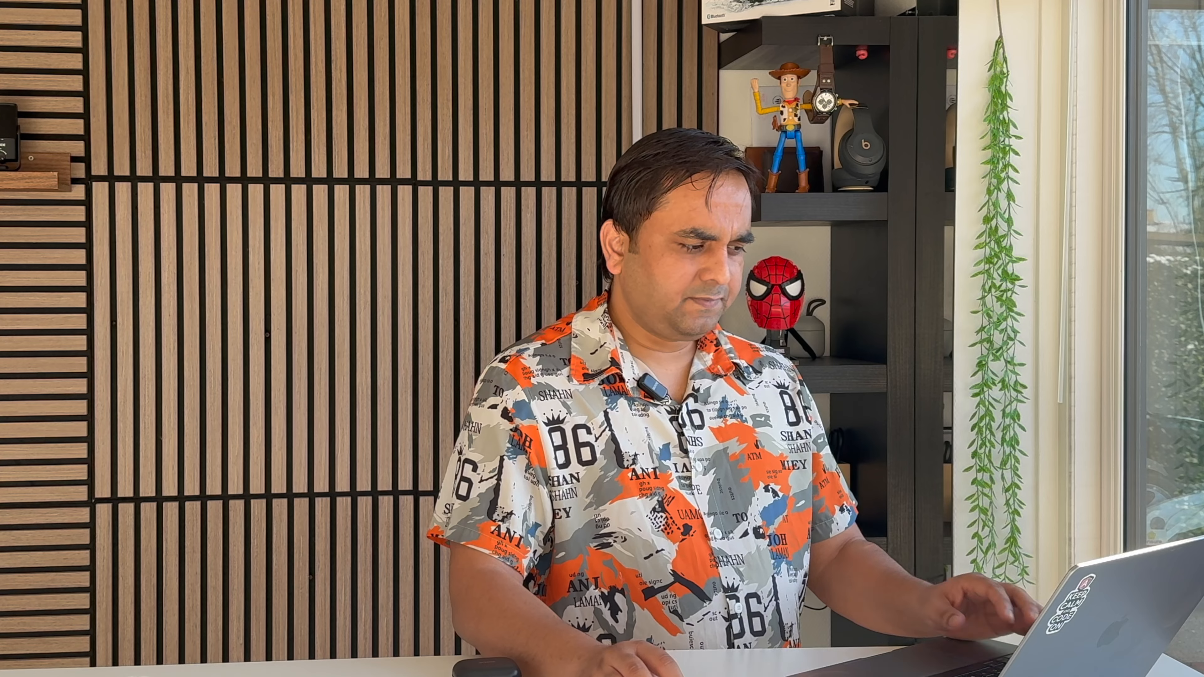